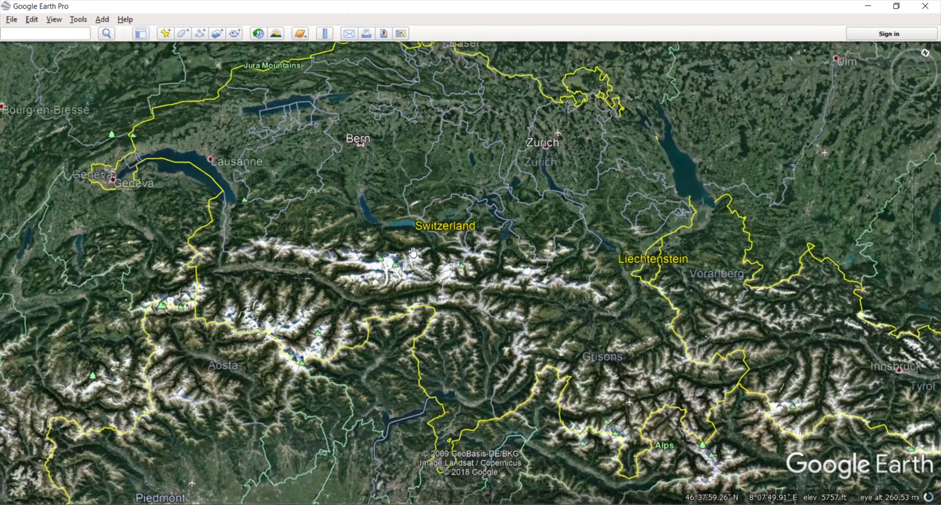
{"action": "scroll", "coordinate": [411, 201], "scroll_direction": "up", "scroll_amount": 5}
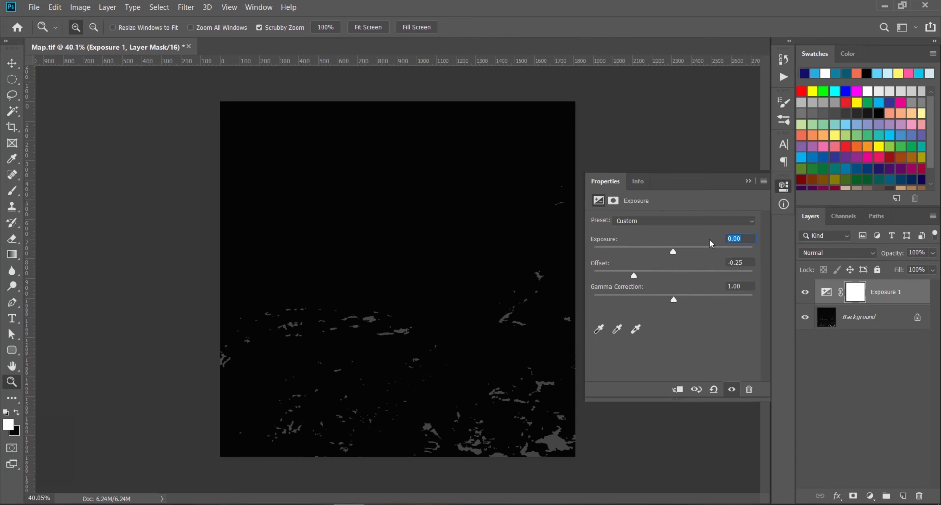
{"action": "type", "text": "9"}
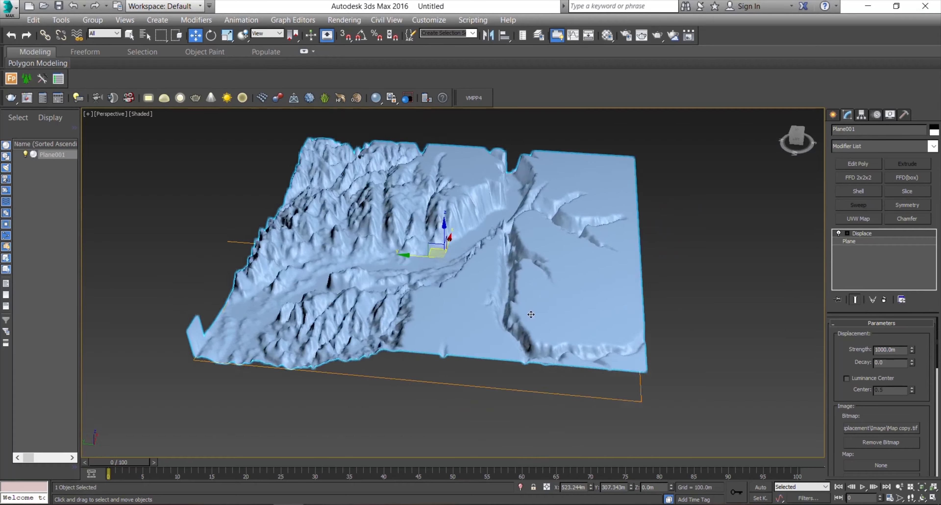
{"action": "middle_click_drag", "start_coordinate": [548, 312], "coordinate": [678, 312], "text": "alt"}
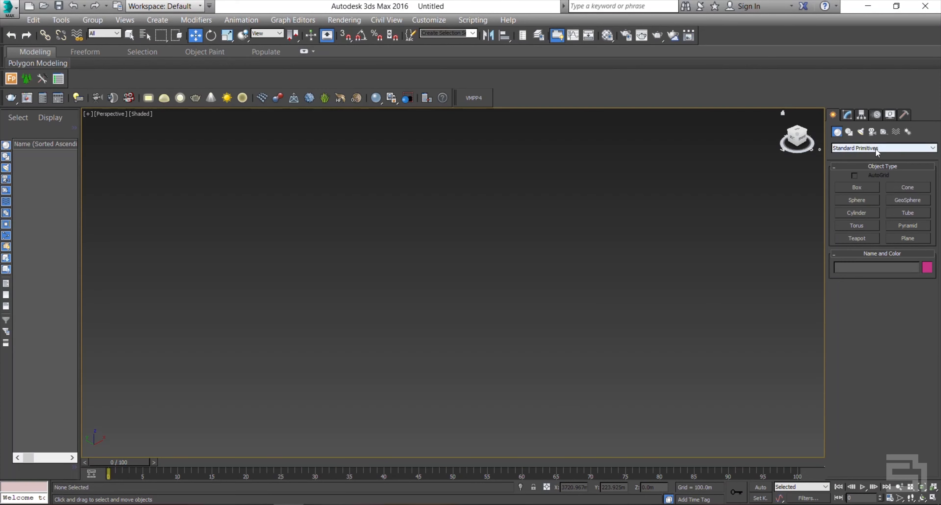
Draw a plane in the perspective view and set its length and width to 12000 m
{"action": "left_click", "coordinate": [910, 239]}
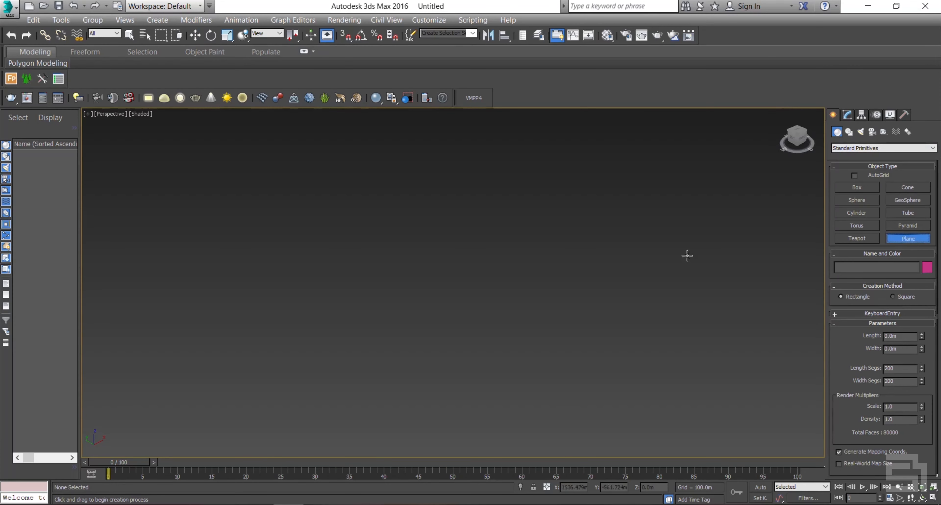
{"action": "left_click_drag", "start_coordinate": [182, 256], "coordinate": [804, 261]}
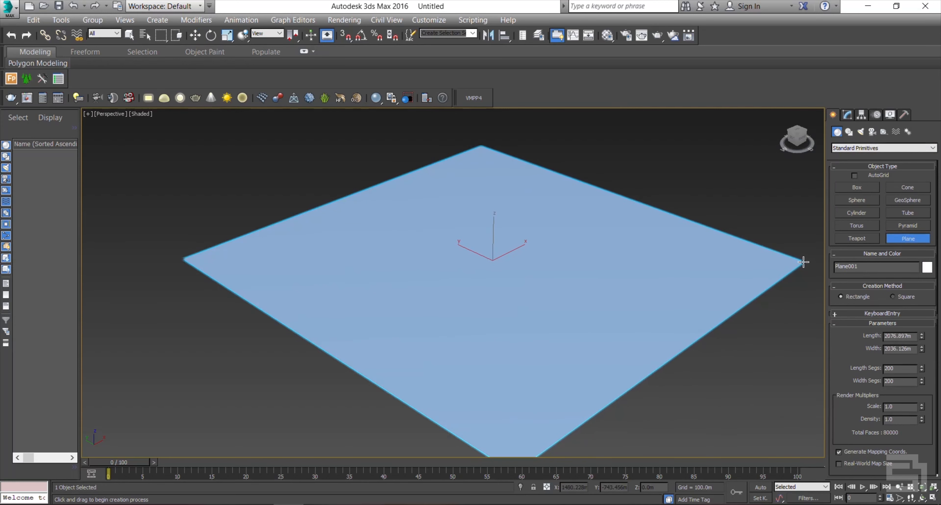
{"action": "left_click", "coordinate": [913, 336]}
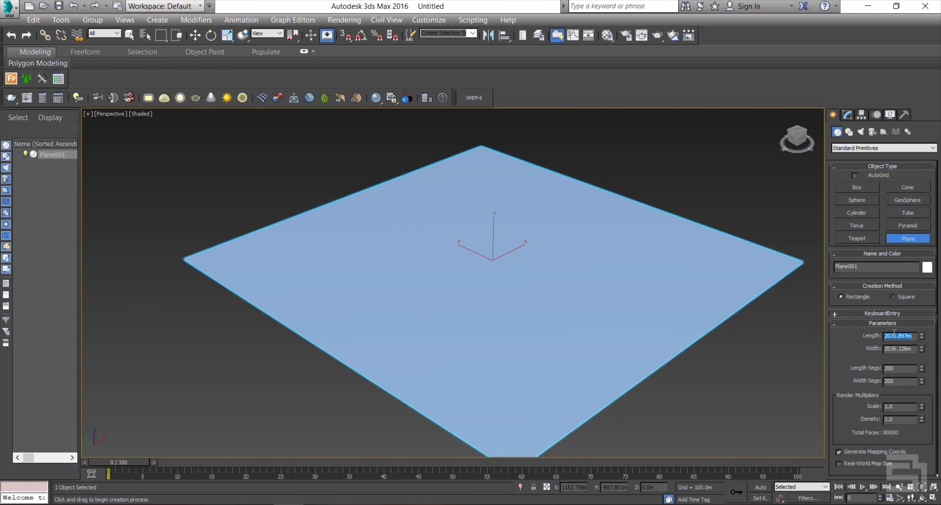
{"action": "type", "text": "12000"}
{"action": "key", "text": "Tab"}
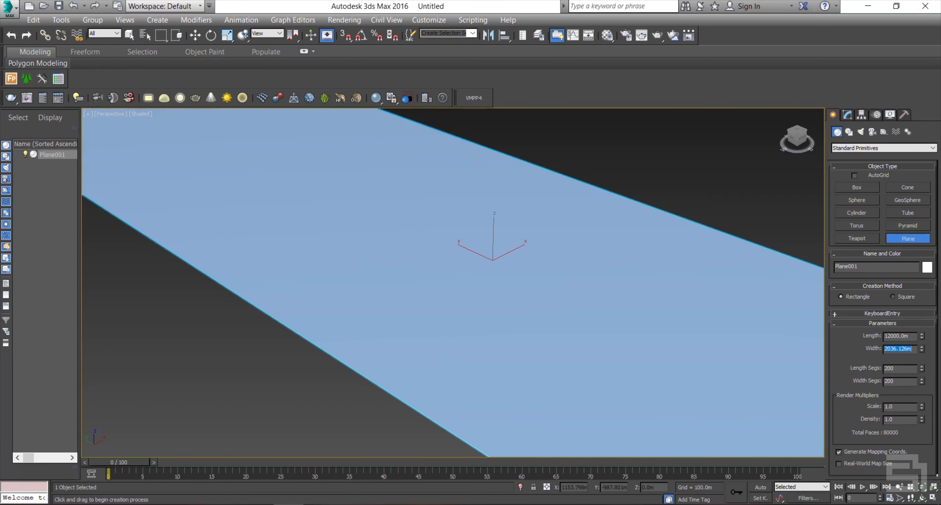
{"action": "type", "text": "12000"}
{"action": "key", "text": "Return"}
{"action": "scroll", "coordinate": [557, 309], "scroll_direction": "down", "scroll_amount": 8}
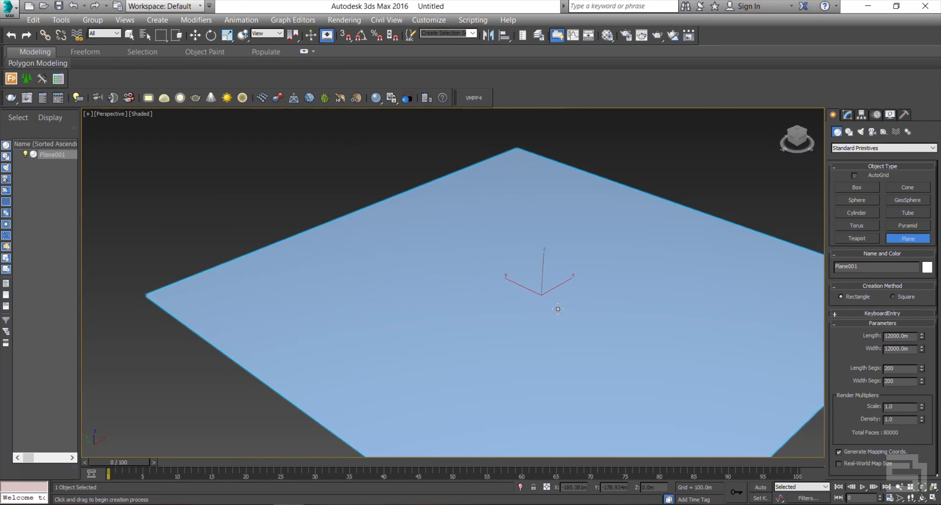
{"action": "middle_click_drag", "start_coordinate": [573, 311], "coordinate": [521, 324]}
{"action": "scroll", "coordinate": [509, 307], "scroll_direction": "up", "scroll_amount": 4}
{"action": "scroll", "coordinate": [483, 279], "scroll_direction": "down", "scroll_amount": 2}
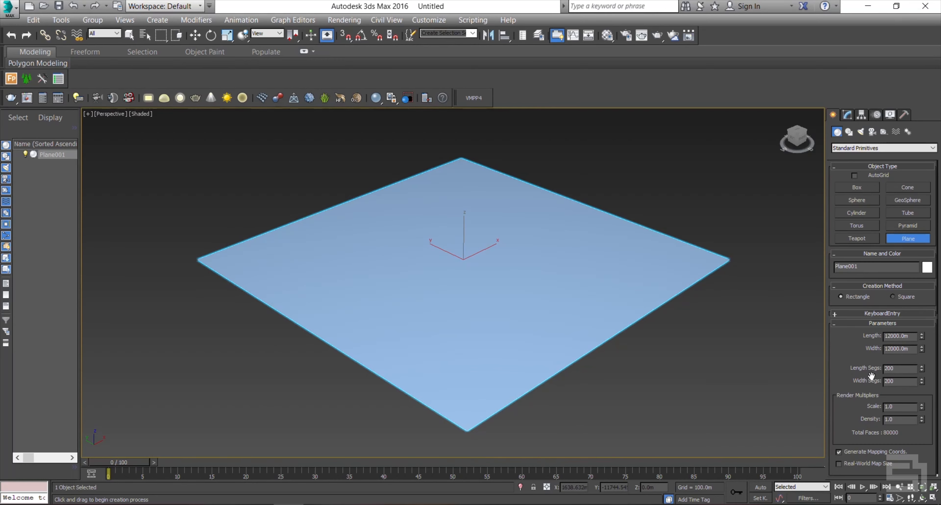
Switch the viewport to wireframe to inspect the plane's segment density, and finish plane creation
{"action": "middle_click_drag", "start_coordinate": [529, 309], "coordinate": [527, 315]}
{"action": "key", "text": "F3"}
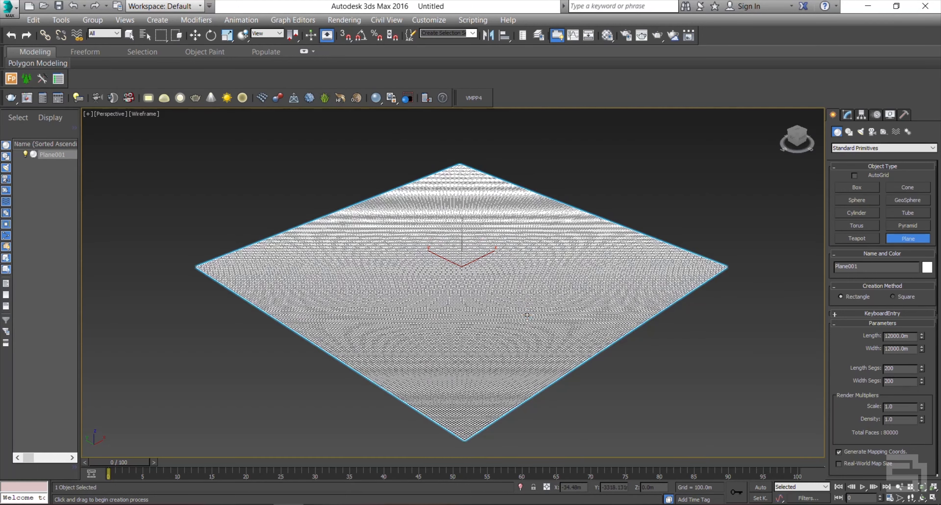
{"action": "middle_click_drag", "start_coordinate": [530, 293], "coordinate": [517, 314], "text": "alt"}
{"action": "scroll", "coordinate": [468, 261], "scroll_direction": "up", "scroll_amount": 5}
{"action": "scroll", "coordinate": [464, 256], "scroll_direction": "down", "scroll_amount": 5}
{"action": "middle_click_drag", "start_coordinate": [470, 283], "coordinate": [509, 276], "text": "alt"}
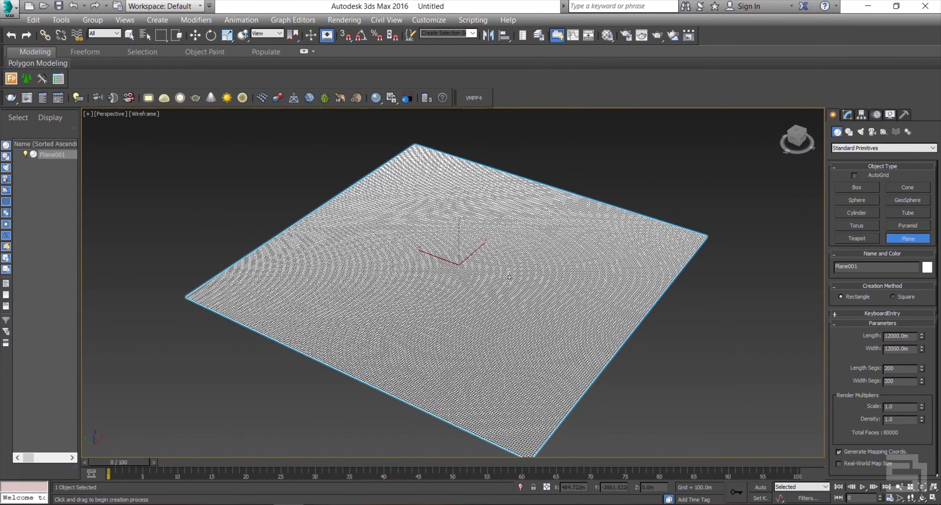
{"action": "key", "text": "w"}
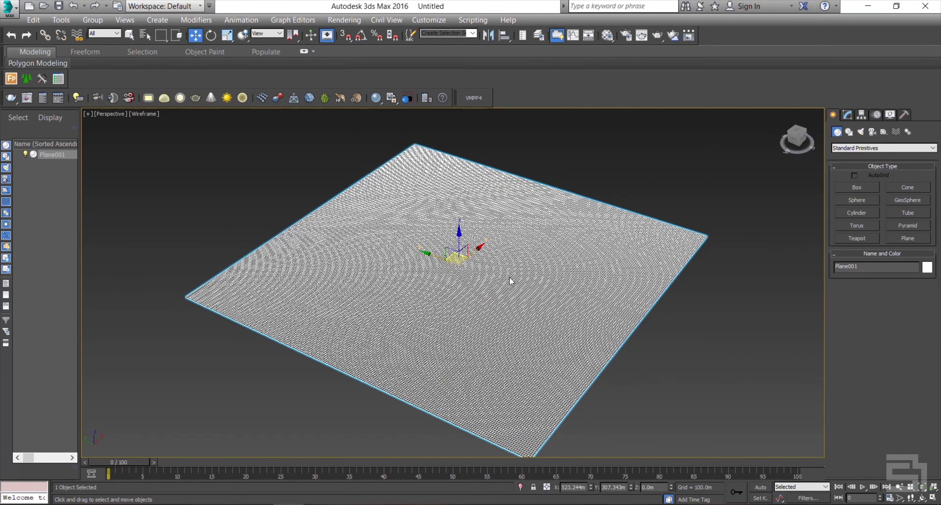
Apply the Displace modifier to the plane
{"action": "left_click", "coordinate": [847, 115]}
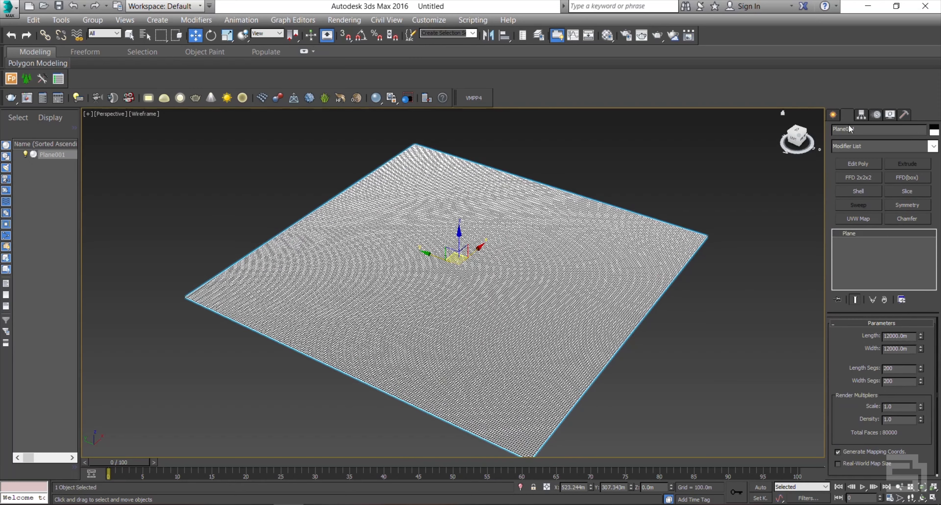
{"action": "left_click", "coordinate": [850, 147]}
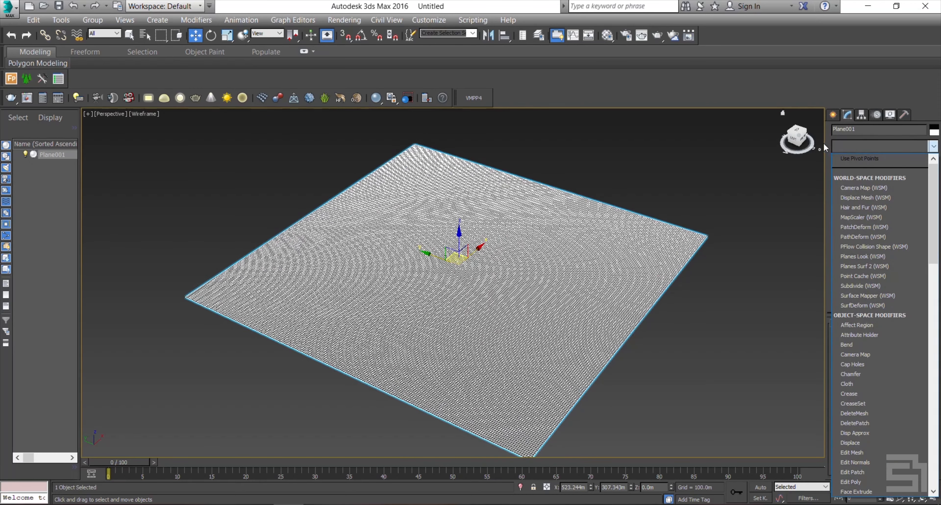
{"action": "type", "text": "dp"}
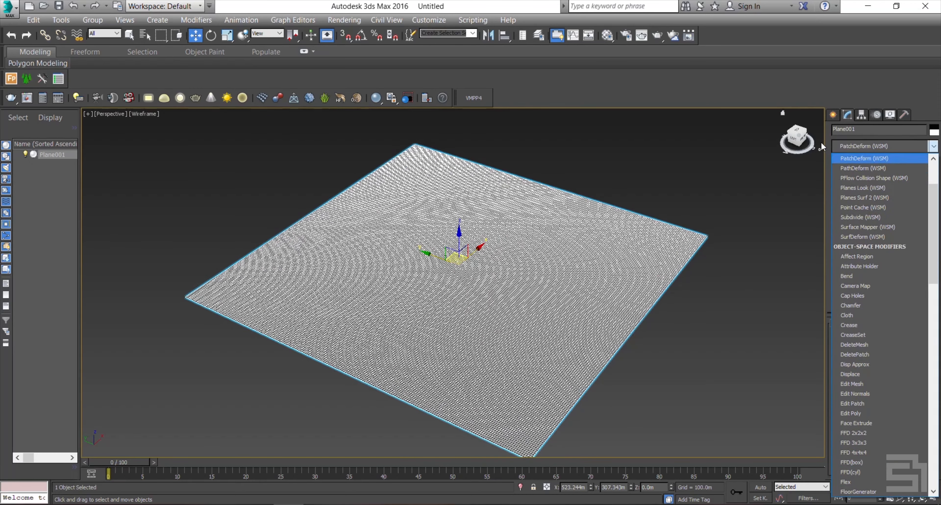
{"action": "type", "text": "di"}
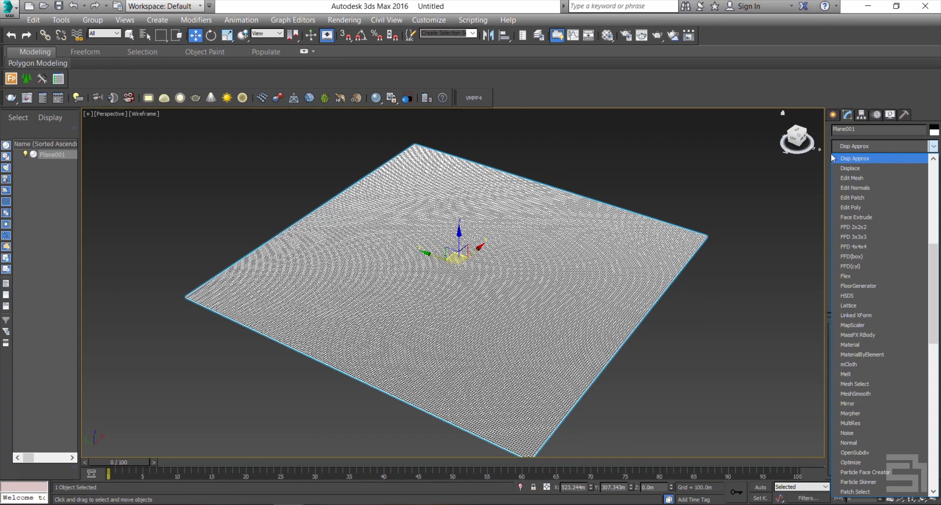
{"action": "left_click", "coordinate": [851, 168]}
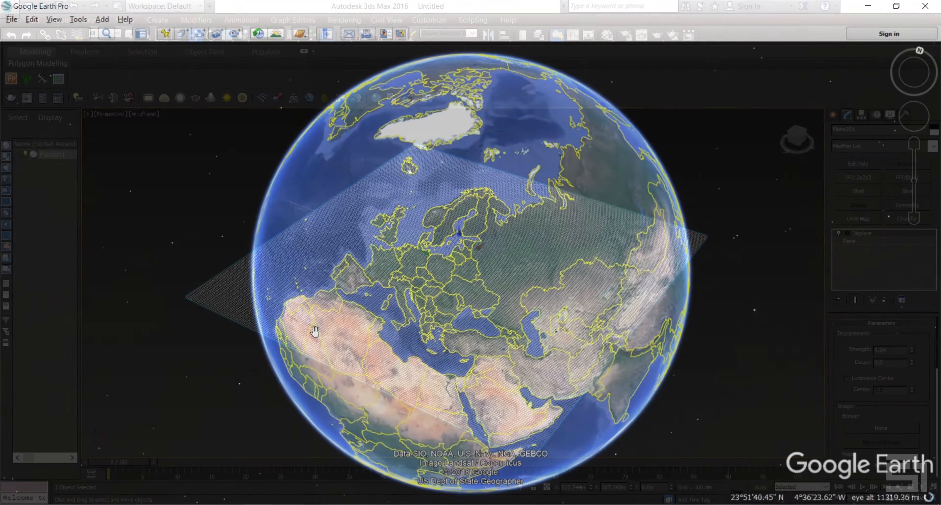
In Google Earth Pro, zoom from the globe into the Swiss Alps around Interlaken and Grindelwald
{"action": "scroll", "coordinate": [367, 314], "scroll_direction": "up", "scroll_amount": 2}
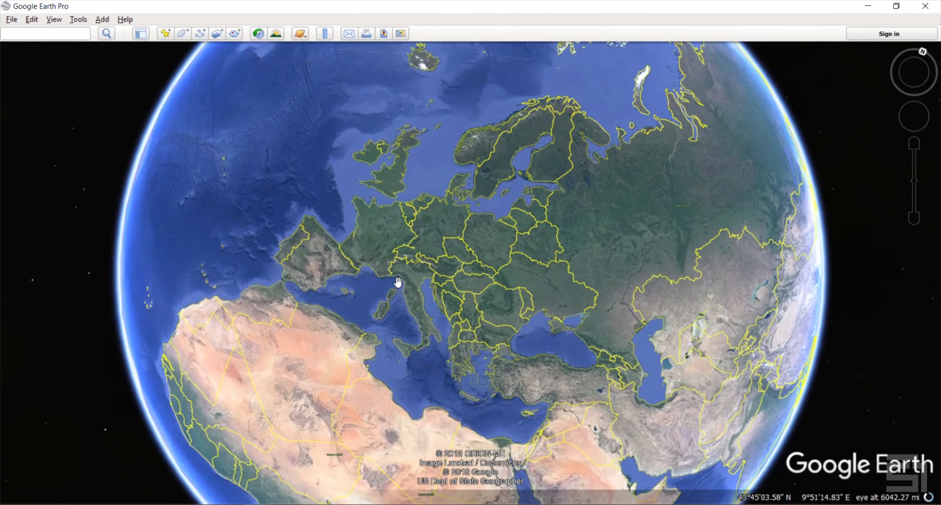
{"action": "scroll", "coordinate": [429, 296], "scroll_direction": "up", "scroll_amount": 3}
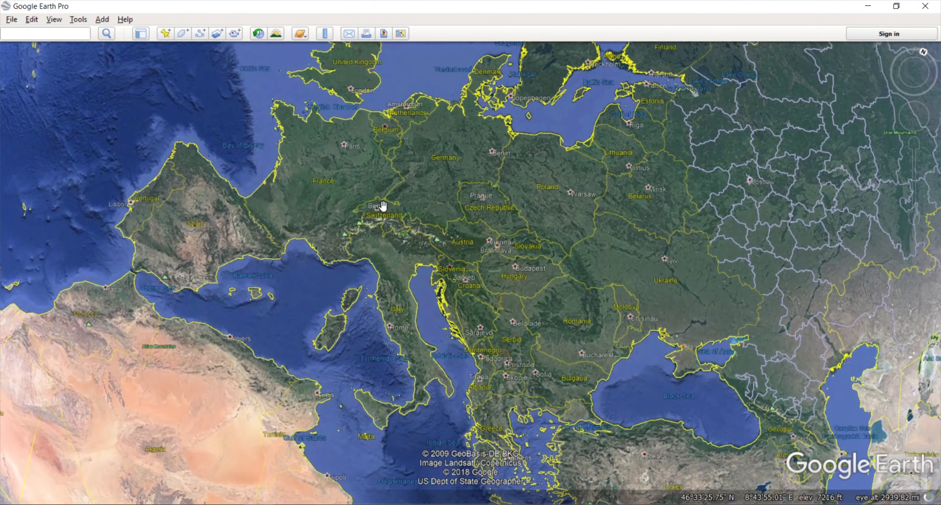
{"action": "scroll", "coordinate": [390, 199], "scroll_direction": "up", "scroll_amount": 2}
{"action": "scroll", "coordinate": [376, 218], "scroll_direction": "up", "scroll_amount": 2}
{"action": "scroll", "coordinate": [369, 215], "scroll_direction": "up", "scroll_amount": 3}
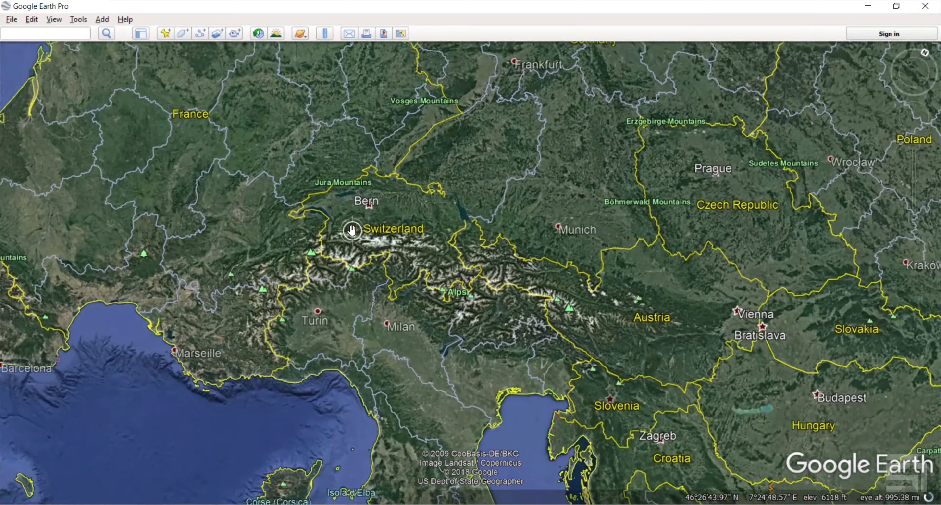
{"action": "scroll", "coordinate": [437, 232], "scroll_direction": "up", "scroll_amount": 2}
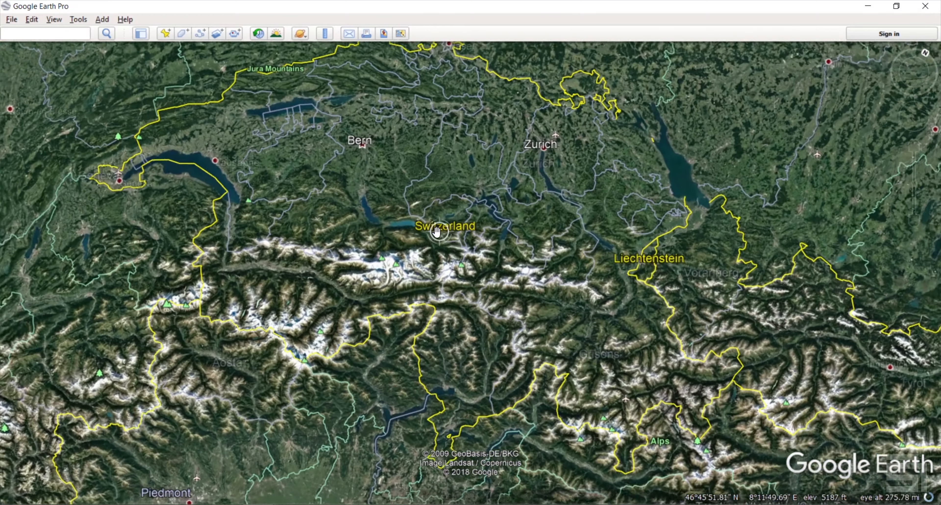
{"action": "scroll", "coordinate": [382, 240], "scroll_direction": "up", "scroll_amount": 3}
{"action": "scroll", "coordinate": [388, 233], "scroll_direction": "up", "scroll_amount": 2}
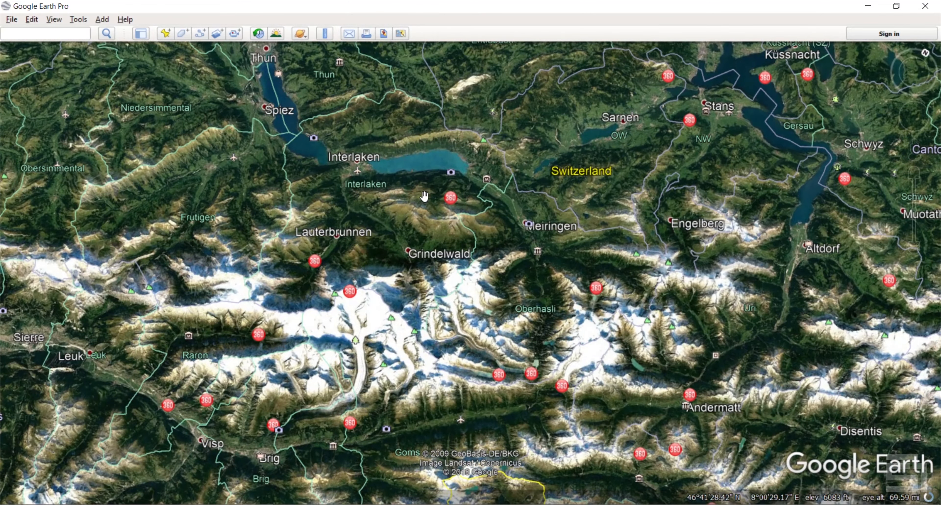
{"action": "scroll", "coordinate": [451, 200], "scroll_direction": "up", "scroll_amount": 3}
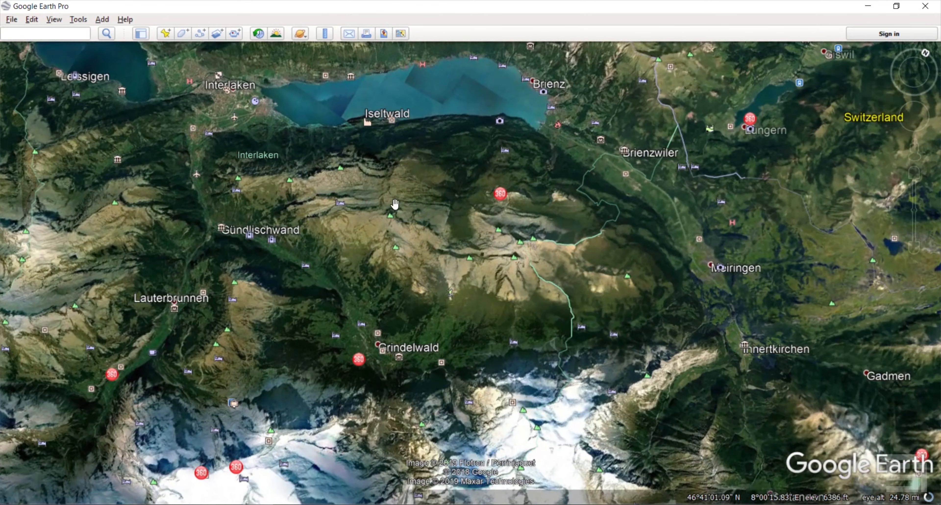
Examine the mountain terrain from Interlaken west to Frutigen and the valley around Kandergrund and Blausee-Mitholz
{"action": "left_click_drag", "start_coordinate": [395, 204], "coordinate": [795, 268]}
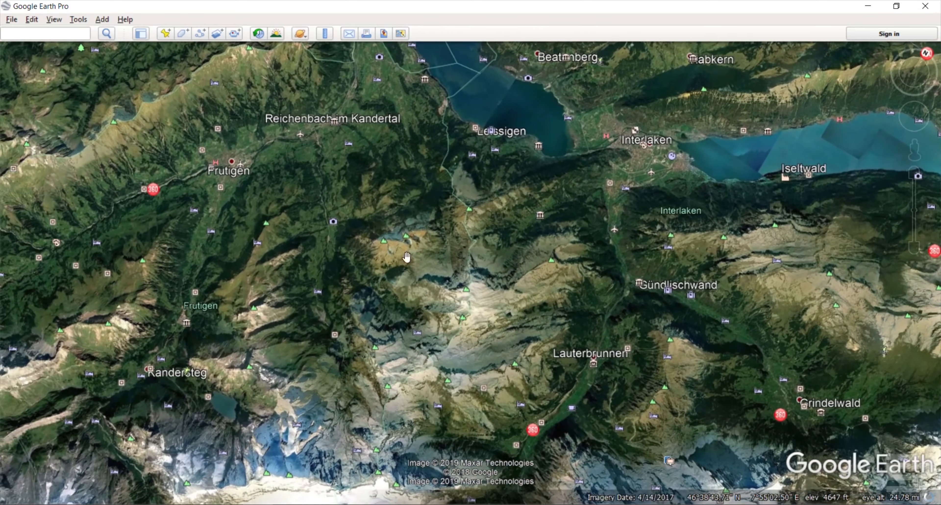
{"action": "left_click_drag", "start_coordinate": [392, 271], "coordinate": [485, 276]}
{"action": "scroll", "coordinate": [397, 288], "scroll_direction": "up", "scroll_amount": 3}
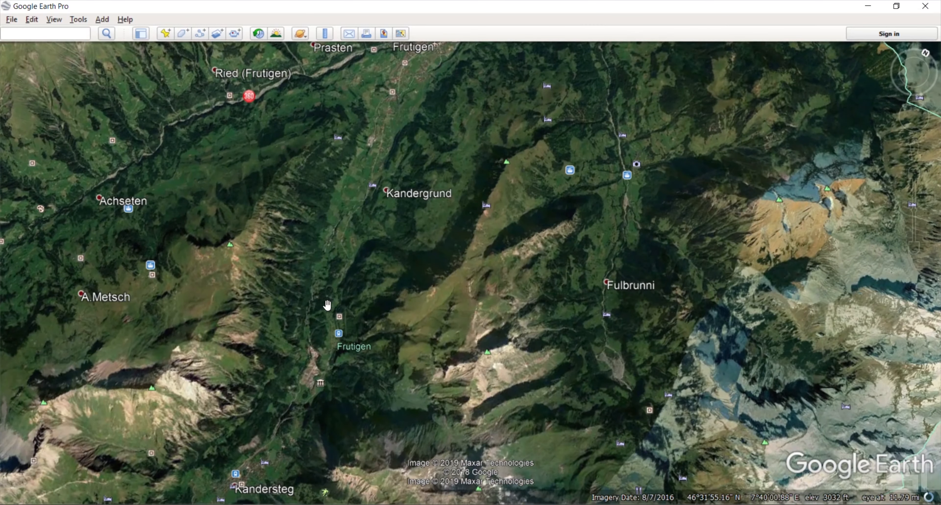
{"action": "left_click_drag", "start_coordinate": [355, 270], "coordinate": [365, 415]}
{"action": "scroll", "coordinate": [415, 291], "scroll_direction": "down", "scroll_amount": 3}
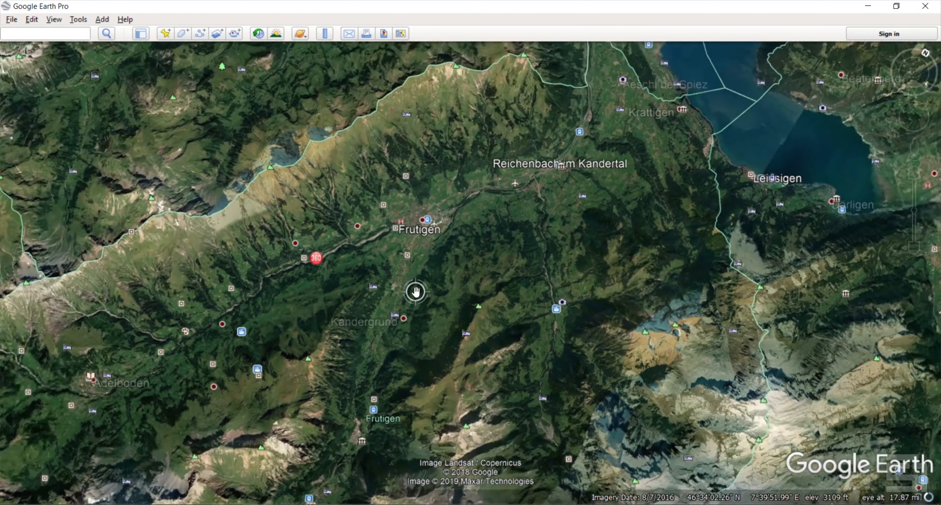
{"action": "left_click_drag", "start_coordinate": [407, 336], "coordinate": [473, 183]}
{"action": "scroll", "coordinate": [504, 230], "scroll_direction": "up", "scroll_amount": 3}
{"action": "scroll", "coordinate": [504, 229], "scroll_direction": "up", "scroll_amount": 2}
{"action": "scroll", "coordinate": [439, 259], "scroll_direction": "up", "scroll_amount": 3}
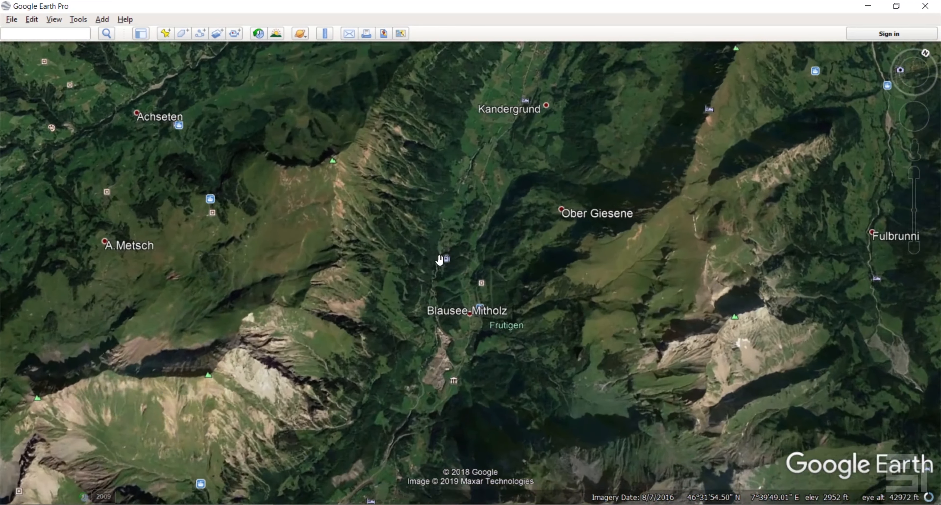
{"action": "scroll", "coordinate": [439, 259], "scroll_direction": "up", "scroll_amount": 2}
{"action": "scroll", "coordinate": [438, 252], "scroll_direction": "up", "scroll_amount": 2}
{"action": "middle_click_drag", "start_coordinate": [436, 242], "coordinate": [573, 463]}
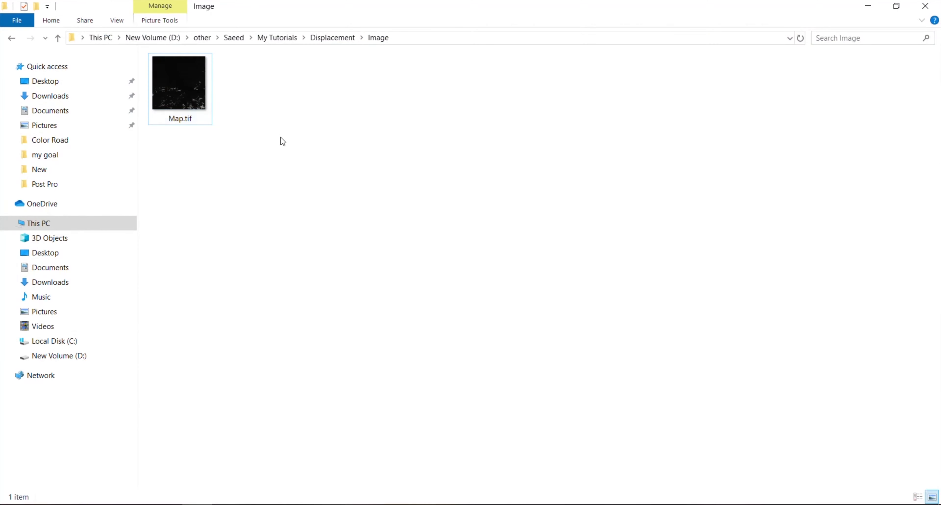
Preview Map.tif from the Image folder in Windows Photo Viewer, examine its grey patches up close, and close the viewer
{"action": "double_click", "coordinate": [193, 100]}
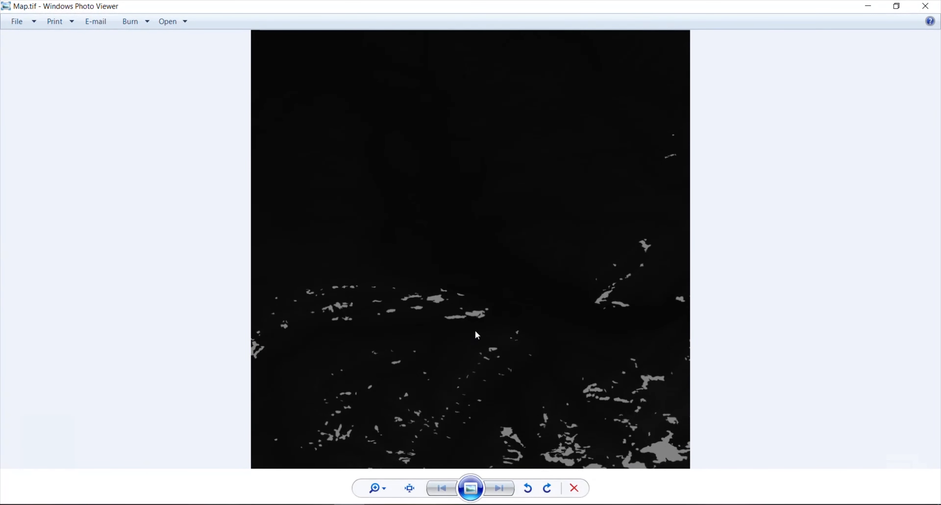
{"action": "left_click", "coordinate": [384, 489]}
{"action": "left_click_drag", "start_coordinate": [389, 485], "coordinate": [384, 467]}
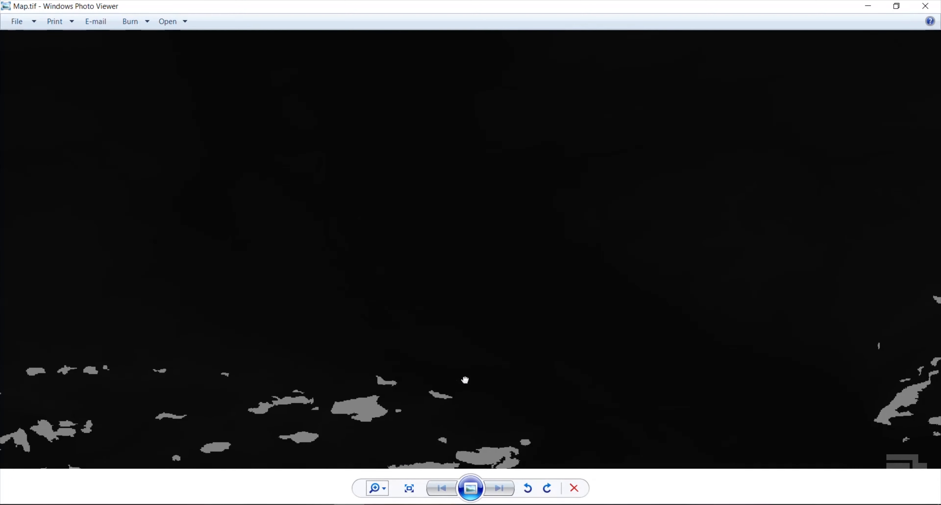
{"action": "left_click_drag", "start_coordinate": [465, 391], "coordinate": [475, 90]}
{"action": "left_click_drag", "start_coordinate": [474, 376], "coordinate": [449, 176]}
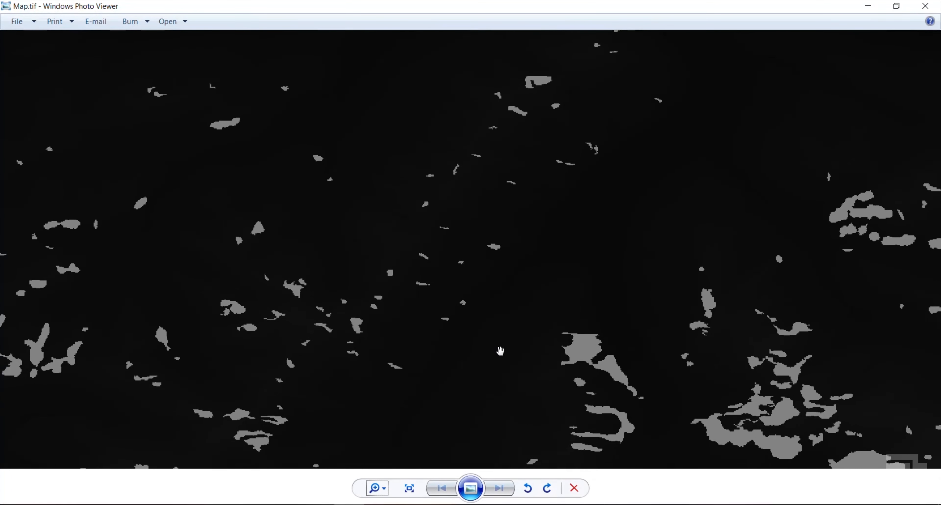
{"action": "left_click", "coordinate": [386, 489]}
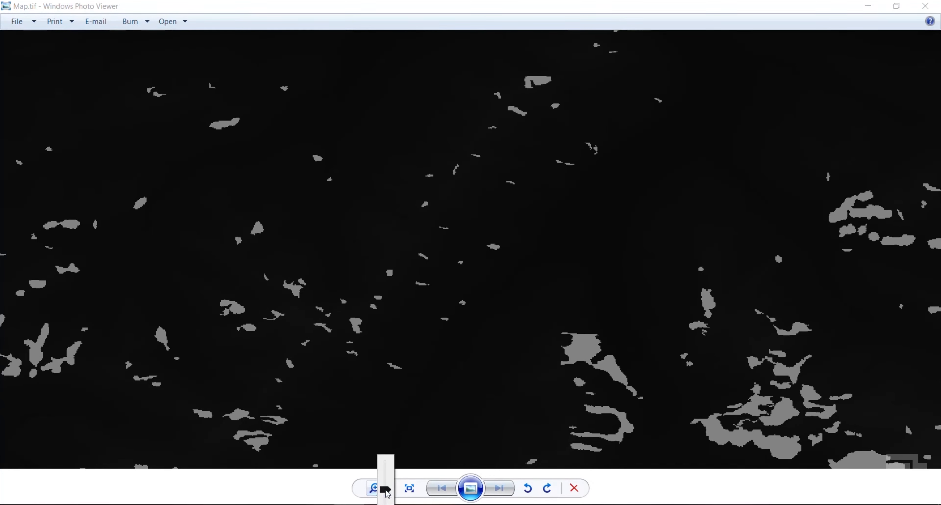
{"action": "left_click_drag", "start_coordinate": [386, 487], "coordinate": [386, 503]}
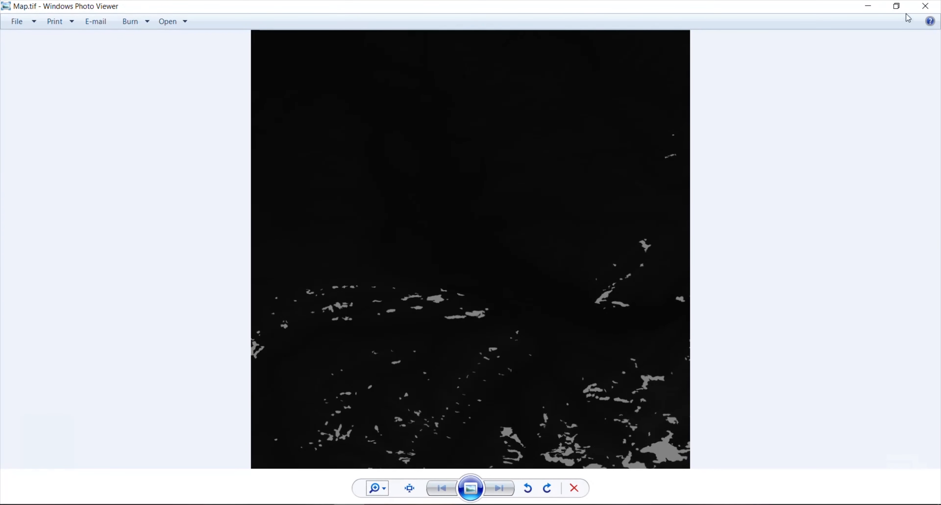
{"action": "left_click", "coordinate": [925, 6]}
Open Map.tif from the Image folder in Photoshop
{"action": "right_click", "coordinate": [178, 91]}
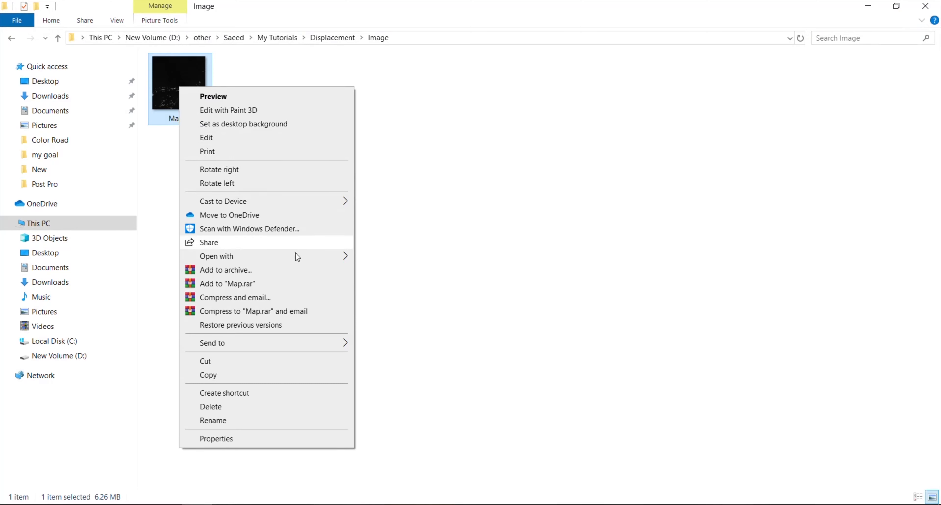
{"action": "mouse_move", "coordinate": [303, 258]}
{"action": "left_click", "coordinate": [420, 272]}
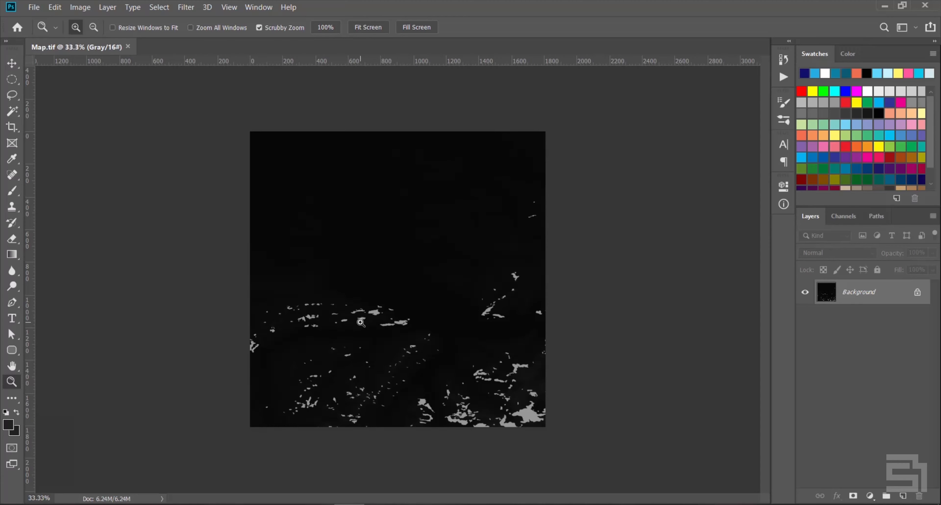
Examine the grey patches in the lower half of the Map.tif heightmap up close, ending with the whole image in view
{"action": "left_click_drag", "start_coordinate": [466, 327], "coordinate": [490, 337]}
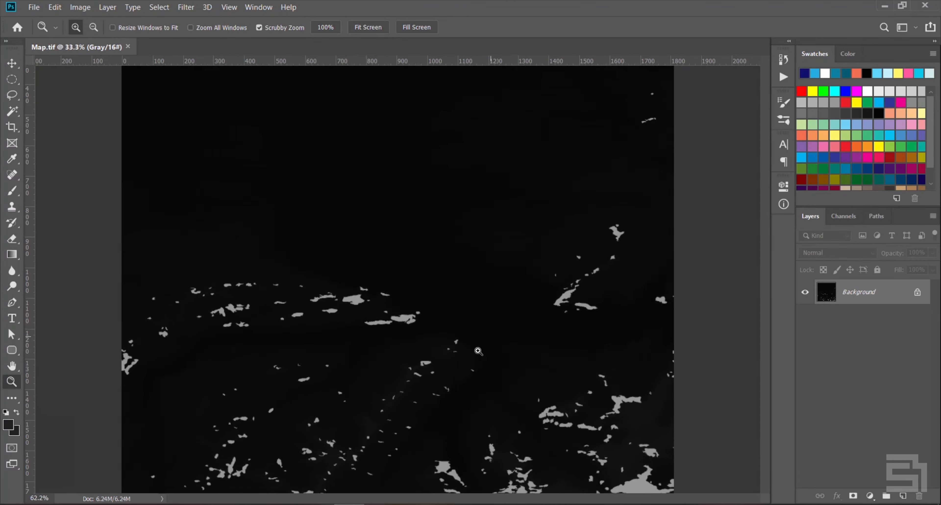
{"action": "left_click_drag", "start_coordinate": [373, 436], "coordinate": [442, 434]}
{"action": "key", "text": "space"}
{"action": "left_click_drag", "start_coordinate": [535, 418], "coordinate": [160, 208]}
{"action": "left_click_drag", "start_coordinate": [363, 246], "coordinate": [250, 241]}
{"action": "key", "text": "space"}
{"action": "left_click", "coordinate": [394, 294]}
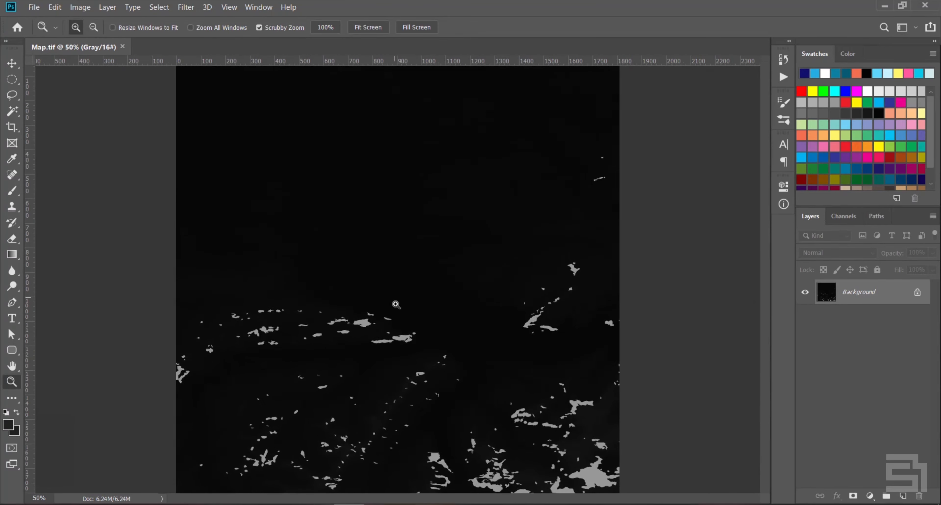
{"action": "left_click_drag", "start_coordinate": [411, 313], "coordinate": [399, 314]}
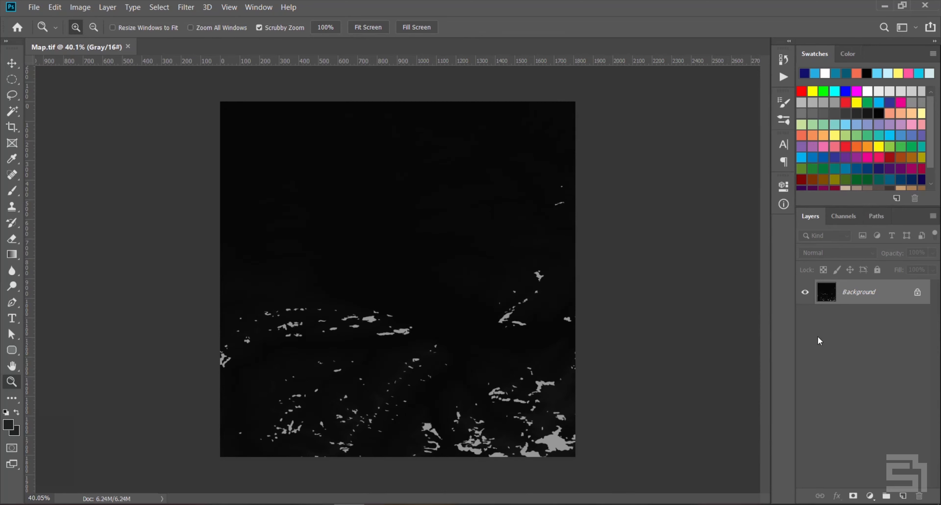
Add an Exposure adjustment layer above the heightmap with Offset -0.25 and Exposure +9
{"action": "left_click", "coordinate": [870, 495]}
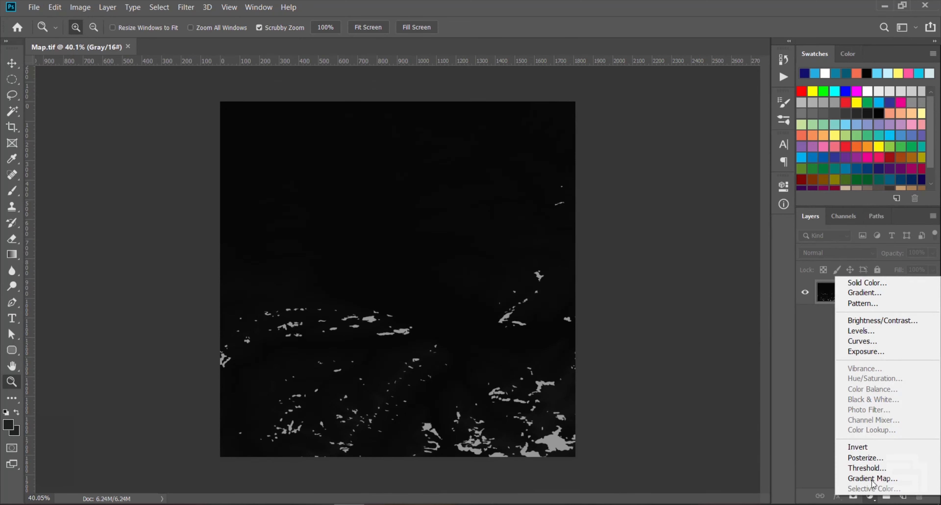
{"action": "left_click", "coordinate": [875, 352]}
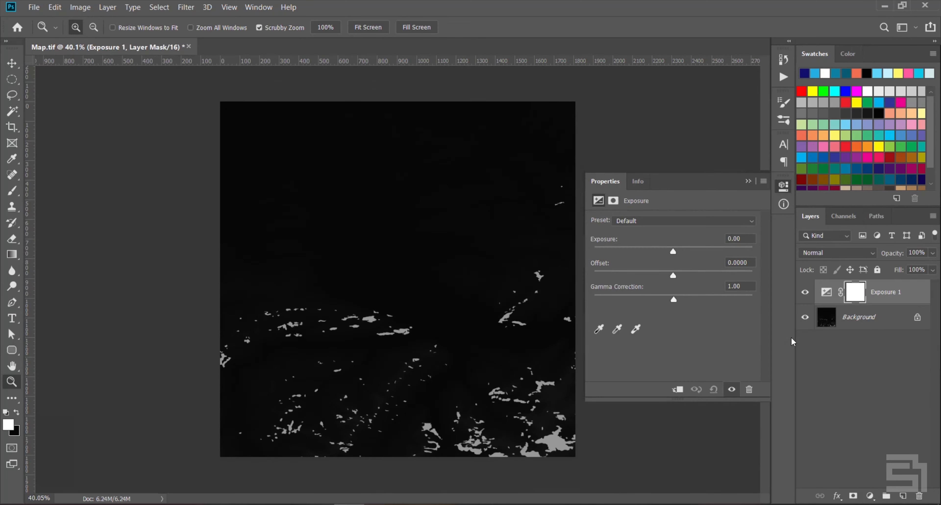
{"action": "left_click", "coordinate": [750, 263]}
{"action": "type", "text": "-0.25"}
{"action": "key", "text": "Return"}
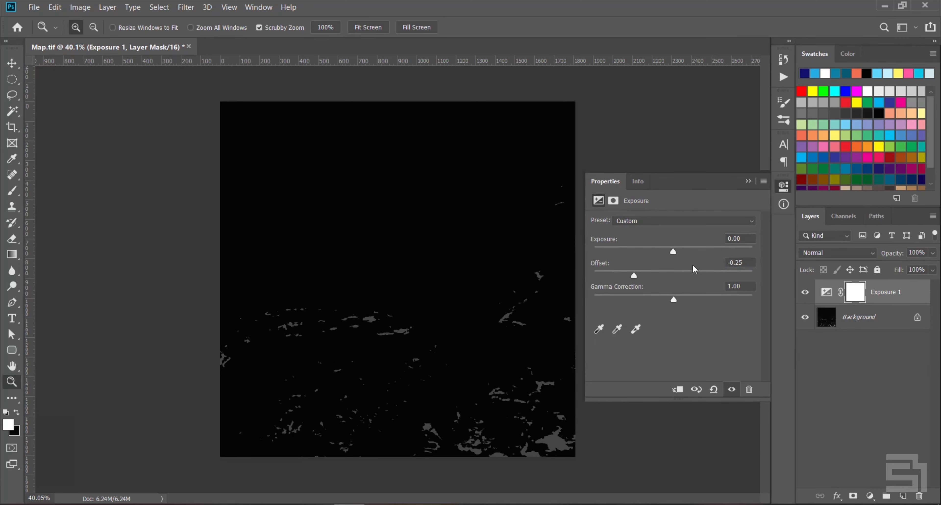
{"action": "left_click", "coordinate": [744, 241]}
{"action": "type", "text": "+9"}
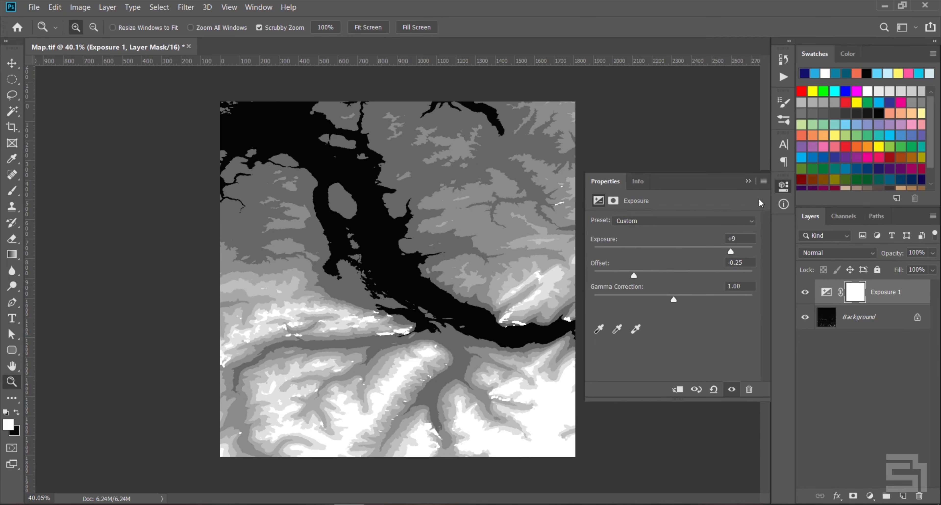
{"action": "left_click", "coordinate": [749, 181]}
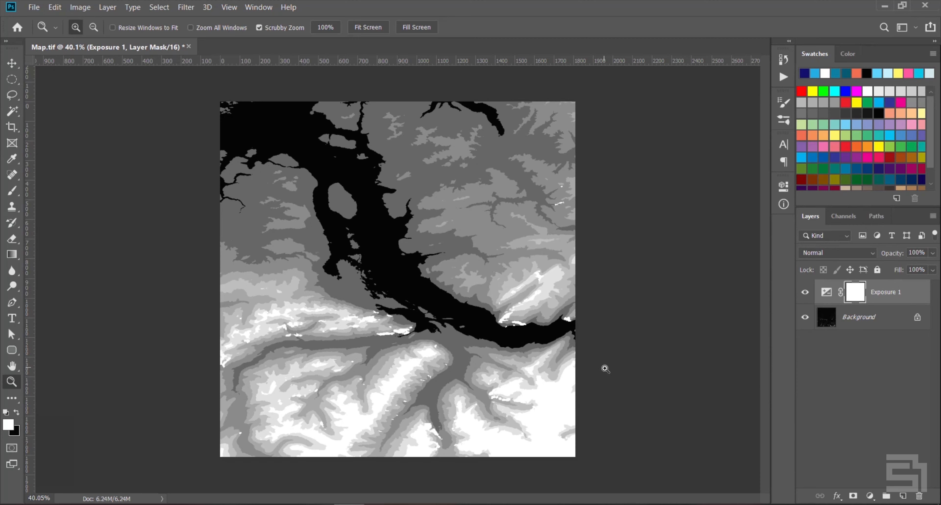
Add a Curves adjustment layer and bend its gray curve into a steep S, lifting the highlights slightly and strongly lowering the darker tones
{"action": "left_click", "coordinate": [869, 495]}
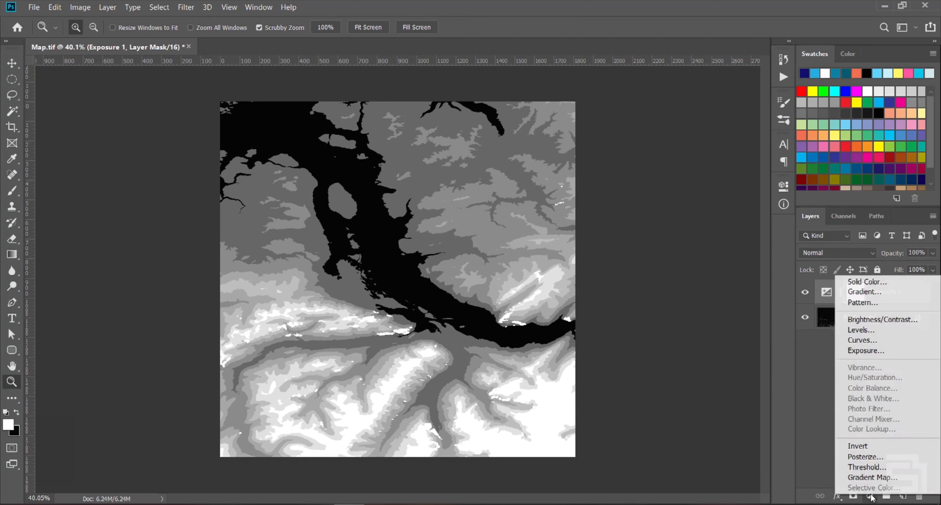
{"action": "left_click", "coordinate": [865, 340]}
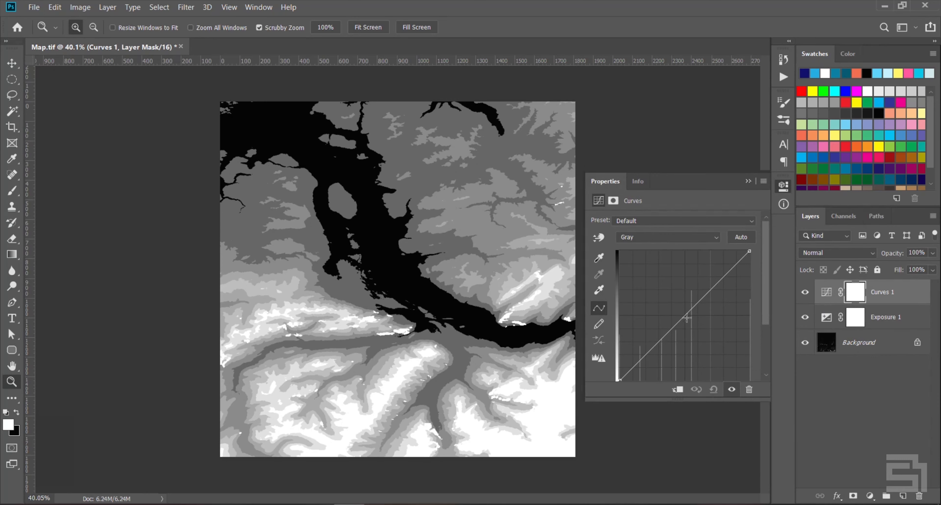
{"action": "left_click_drag", "start_coordinate": [720, 282], "coordinate": [721, 279]}
{"action": "left_click_drag", "start_coordinate": [668, 344], "coordinate": [687, 358]}
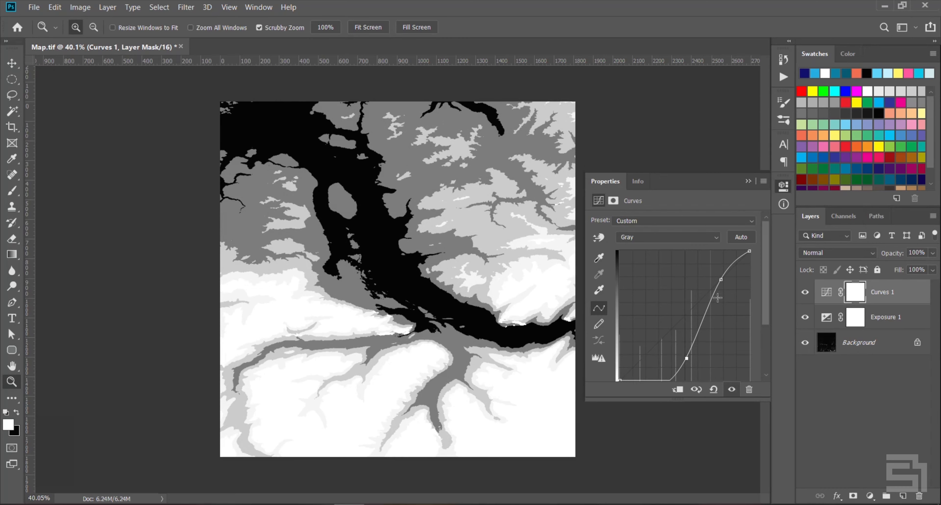
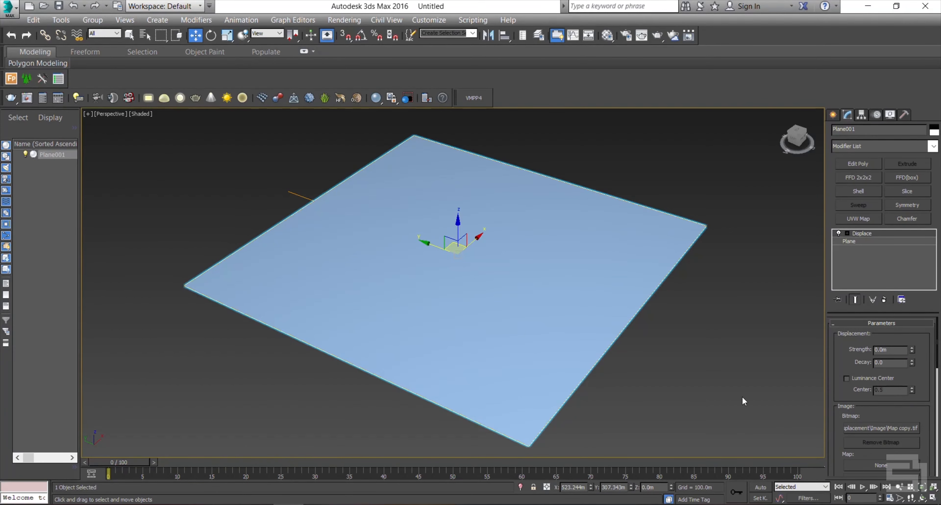
In 3ds Max, check the plane's mesh in wireframe, set the Displace strength to 1000 m, and return to shaded display
{"action": "middle_click_drag", "start_coordinate": [549, 299], "coordinate": [524, 299]}
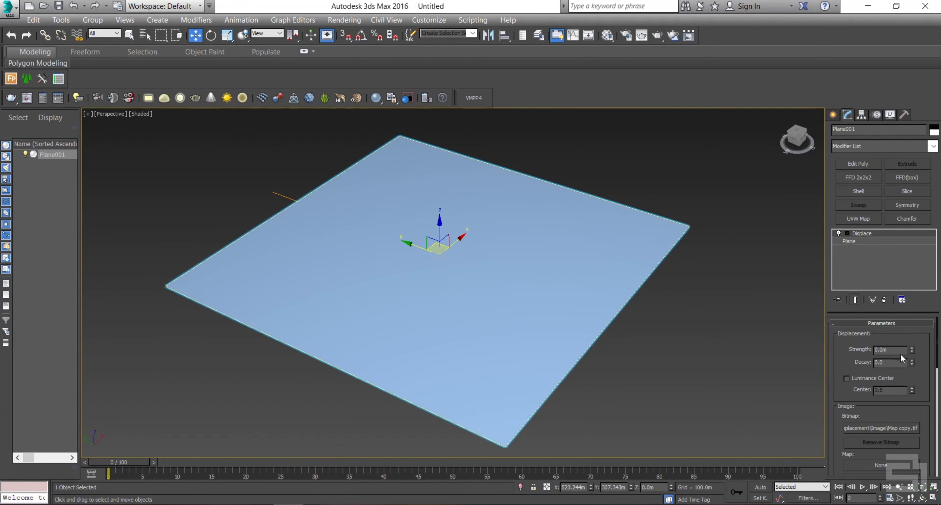
{"action": "key", "text": "F3"}
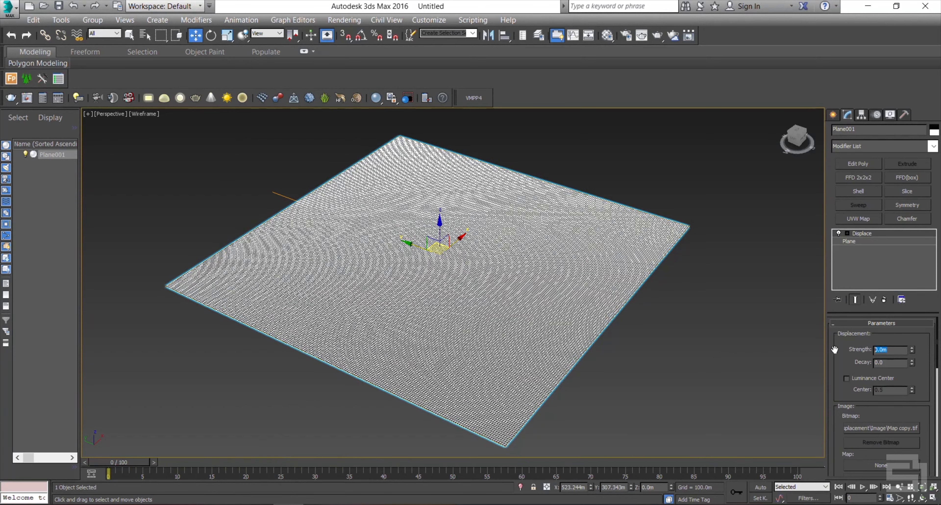
{"action": "type", "text": "1000"}
{"action": "key", "text": "Return"}
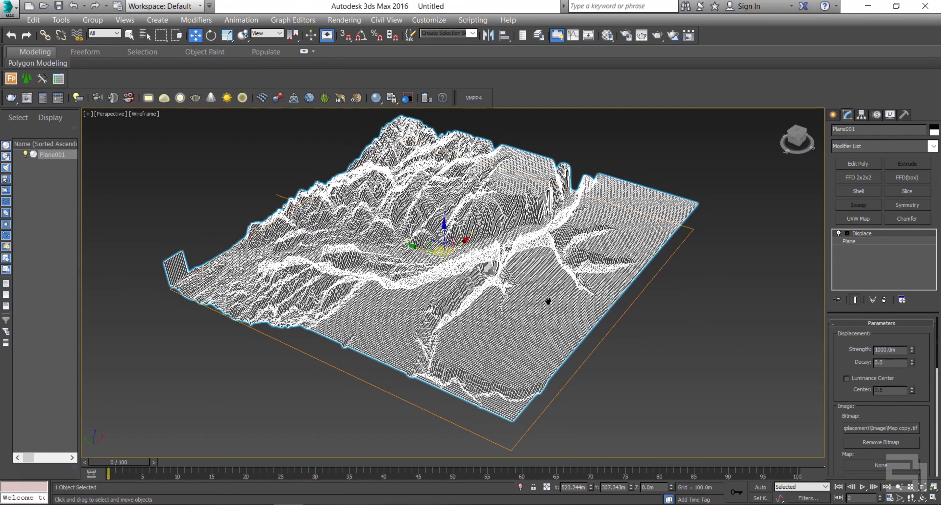
{"action": "key", "text": "F3"}
Examine the displaced terrain's valley and mountain peaks from several angles and up close
{"action": "middle_click_drag", "start_coordinate": [530, 311], "coordinate": [564, 311], "text": "alt"}
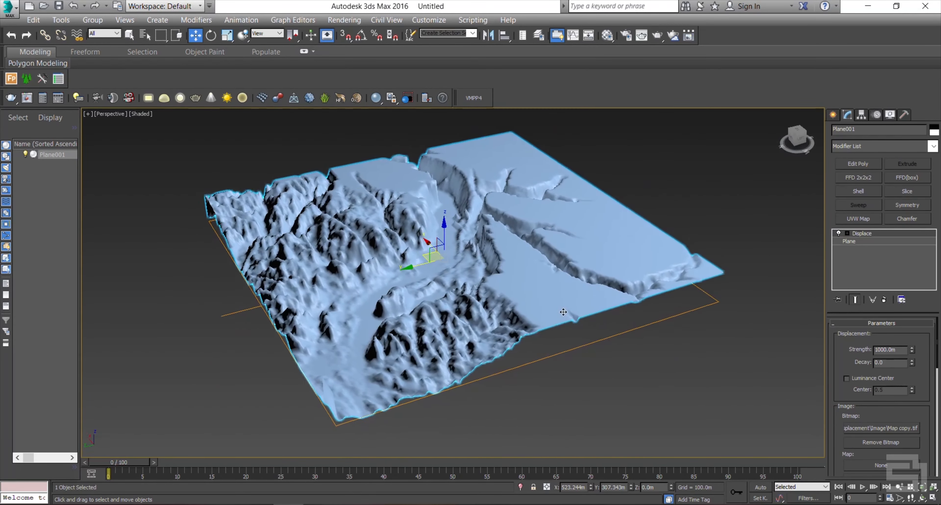
{"action": "scroll", "coordinate": [493, 212], "scroll_direction": "up", "scroll_amount": 5}
{"action": "scroll", "coordinate": [432, 238], "scroll_direction": "up", "scroll_amount": 8}
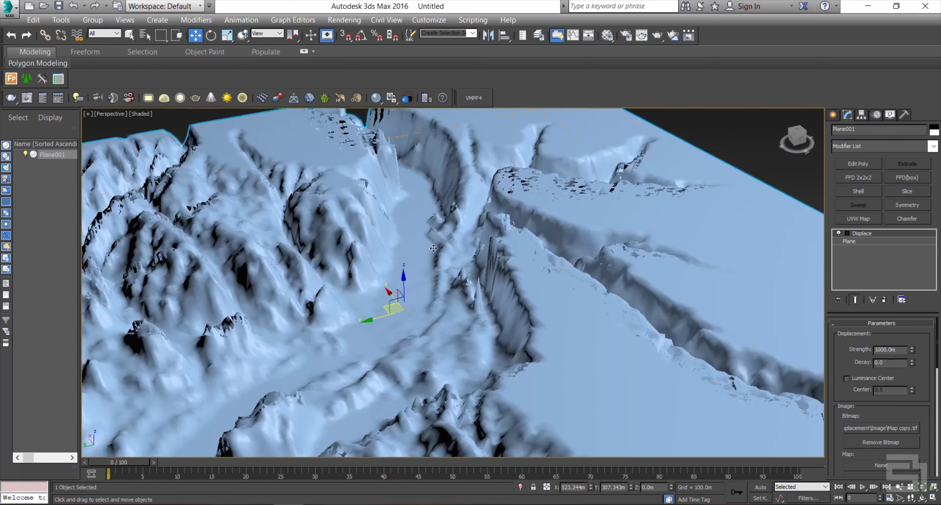
{"action": "scroll", "coordinate": [470, 253], "scroll_direction": "up", "scroll_amount": 10}
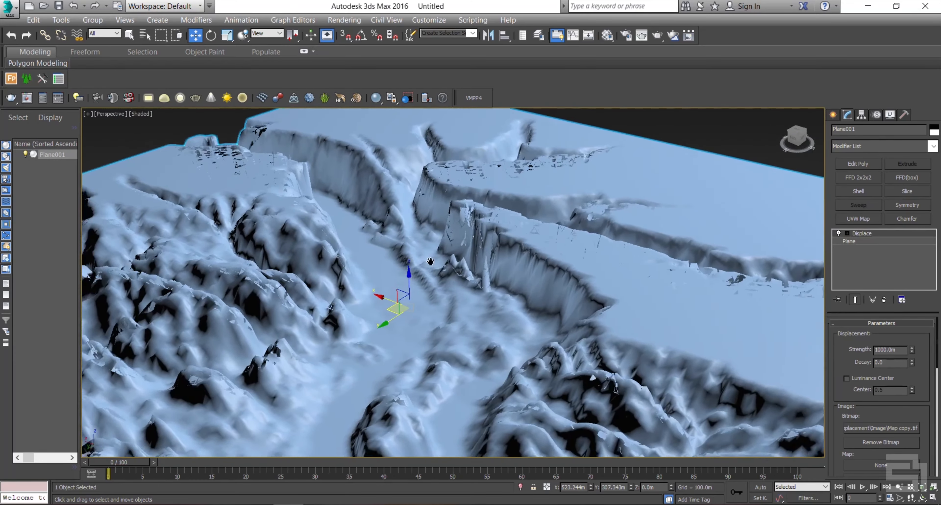
{"action": "scroll", "coordinate": [356, 313], "scroll_direction": "up", "scroll_amount": 5}
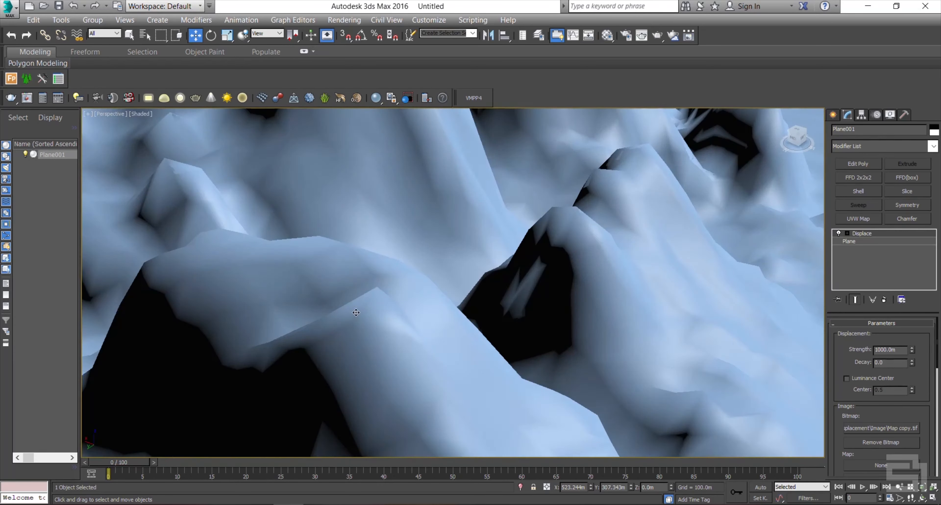
{"action": "scroll", "coordinate": [356, 305], "scroll_direction": "down", "scroll_amount": 5}
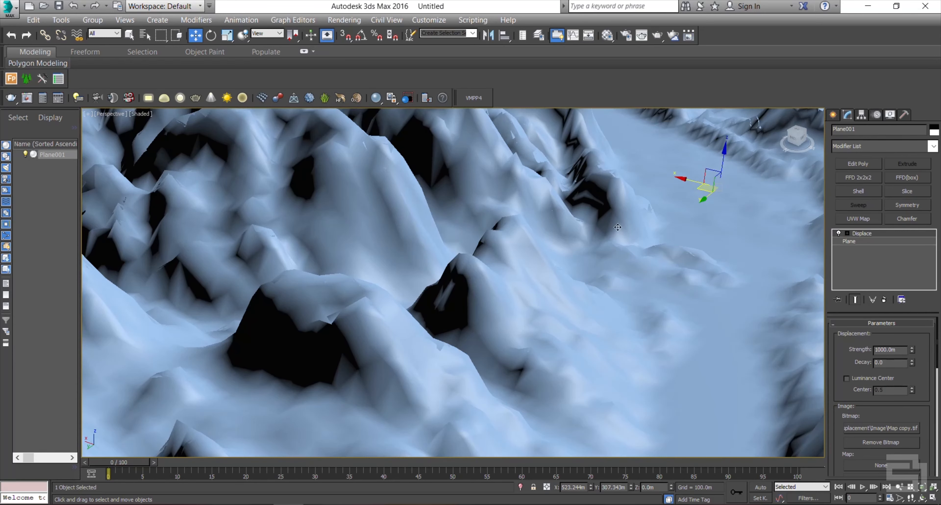
{"action": "middle_click_drag", "start_coordinate": [447, 227], "coordinate": [435, 274]}
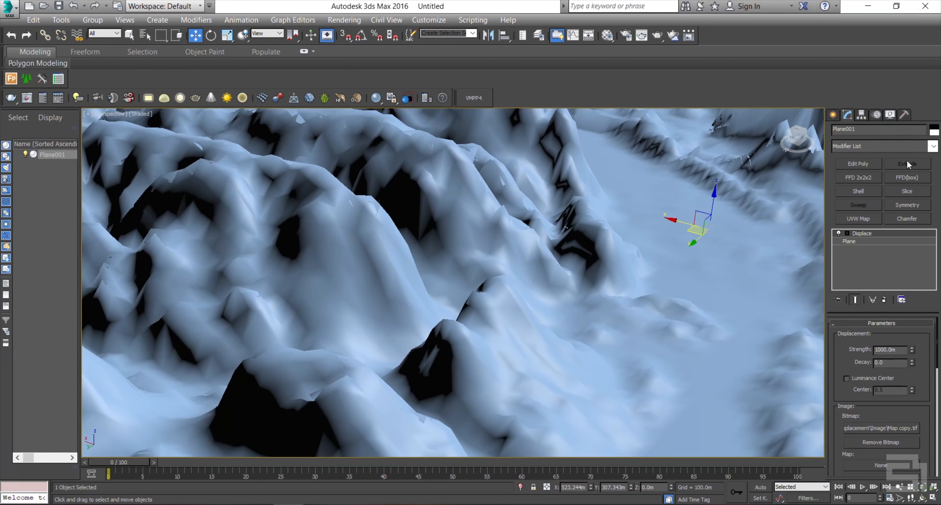
Add a TurboSmooth modifier above Displace on the terrain plane and check the mountain slopes
{"action": "left_click", "coordinate": [895, 150]}
{"action": "type", "text": "tu"}
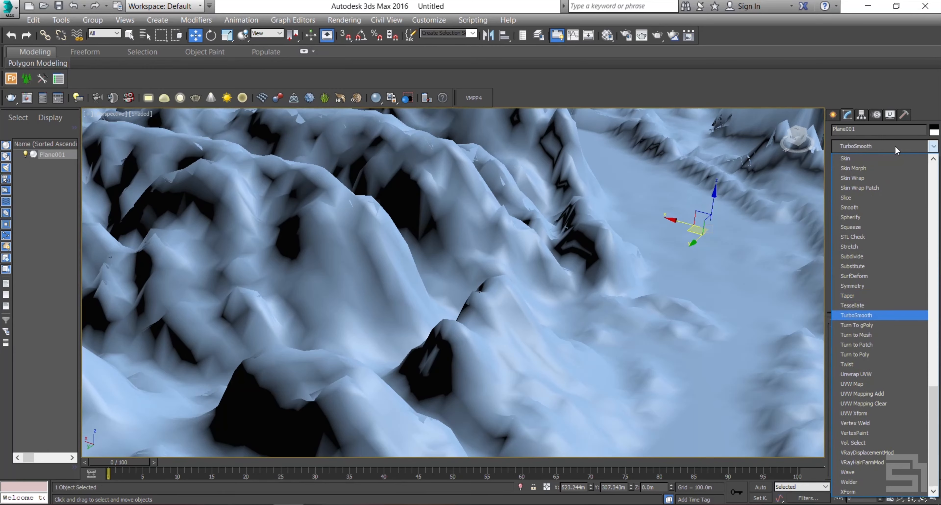
{"action": "key", "text": "Return"}
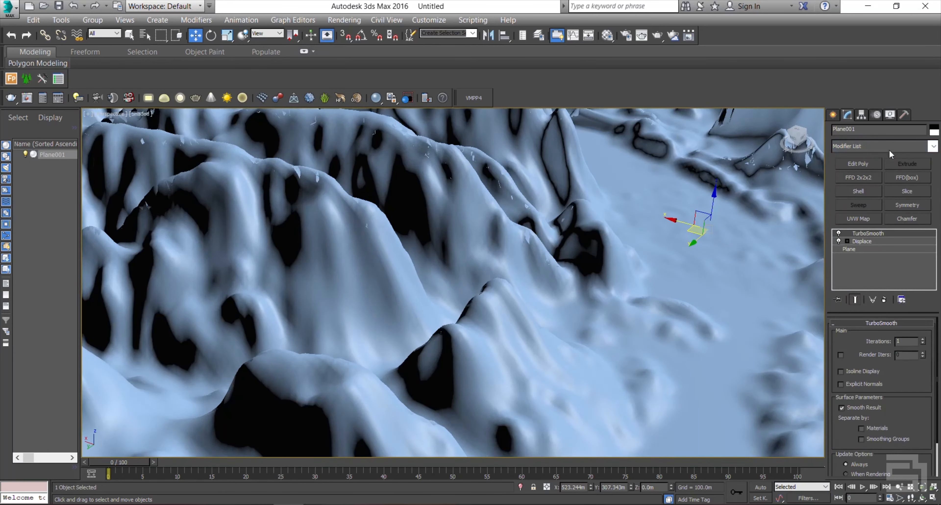
{"action": "middle_click_drag", "start_coordinate": [371, 266], "coordinate": [382, 360]}
{"action": "scroll", "coordinate": [568, 219], "scroll_direction": "up", "scroll_amount": 5}
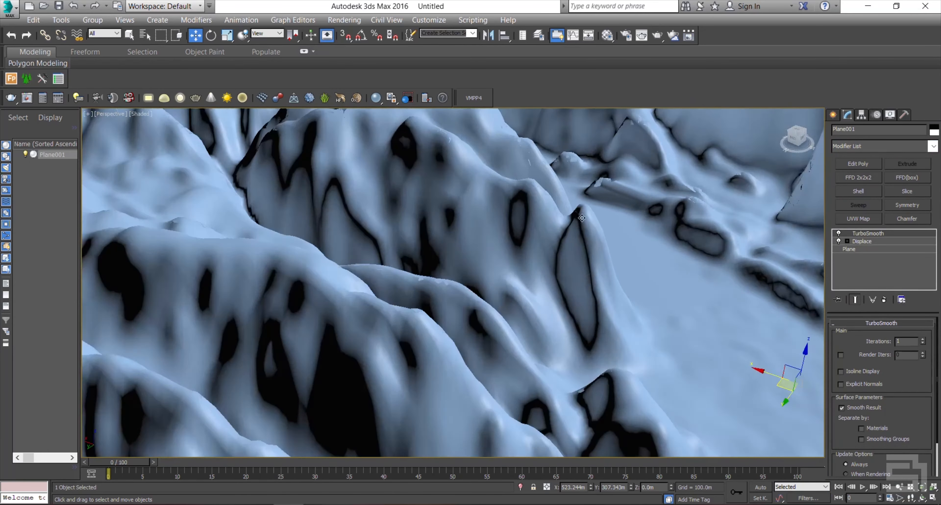
Display the terrain as wireframe and set the TurboSmooth iterations to 3
{"action": "key", "text": "F3"}
{"action": "key", "text": "F3"}
{"action": "key", "text": "F4"}
{"action": "key", "text": "F3"}
{"action": "mouse_move", "coordinate": [571, 226]}
{"action": "middle_mouse_down"}
{"action": "mouse_move", "coordinate": [342, 325]}
{"action": "mouse_move", "coordinate": [541, 332]}
{"action": "middle_mouse_up"}
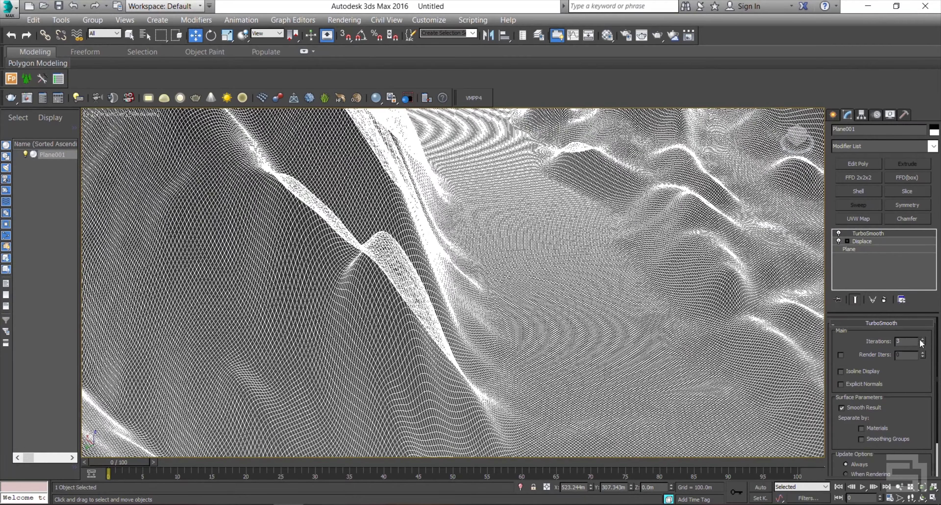
Examine the smoothed terrain's mesh density along the ridges and valley in wireframe, and its surface in shaded display
{"action": "middle_click_drag", "start_coordinate": [545, 288], "coordinate": [346, 326]}
{"action": "scroll", "coordinate": [343, 327], "scroll_direction": "down", "scroll_amount": 3}
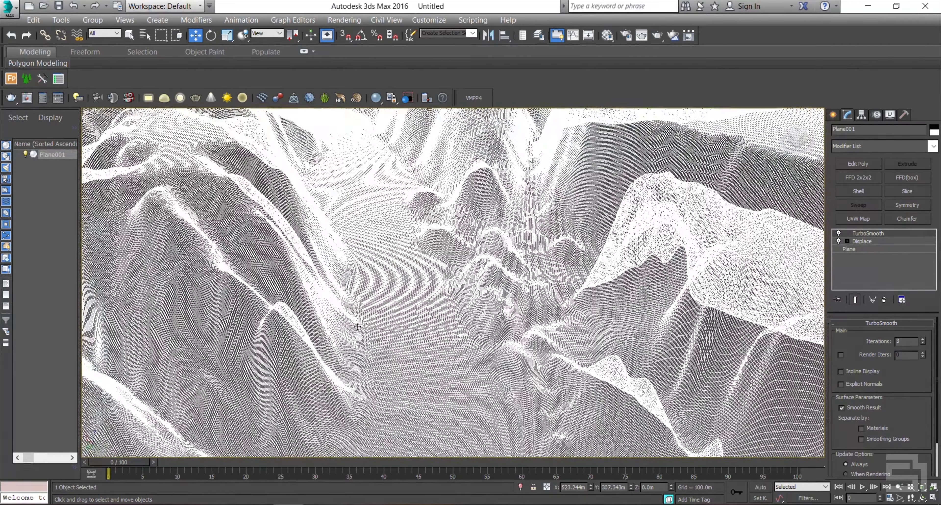
{"action": "scroll", "coordinate": [409, 317], "scroll_direction": "down", "scroll_amount": 4}
{"action": "middle_click_drag", "start_coordinate": [409, 316], "coordinate": [553, 310], "text": "alt"}
{"action": "scroll", "coordinate": [343, 306], "scroll_direction": "up", "scroll_amount": 6}
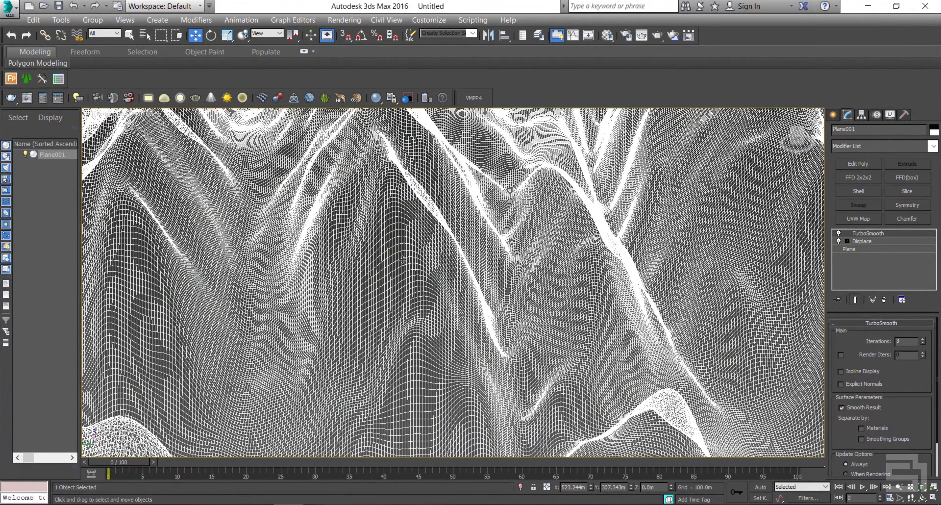
{"action": "middle_click_drag", "start_coordinate": [416, 195], "coordinate": [352, 319]}
{"action": "scroll", "coordinate": [331, 265], "scroll_direction": "up", "scroll_amount": 3}
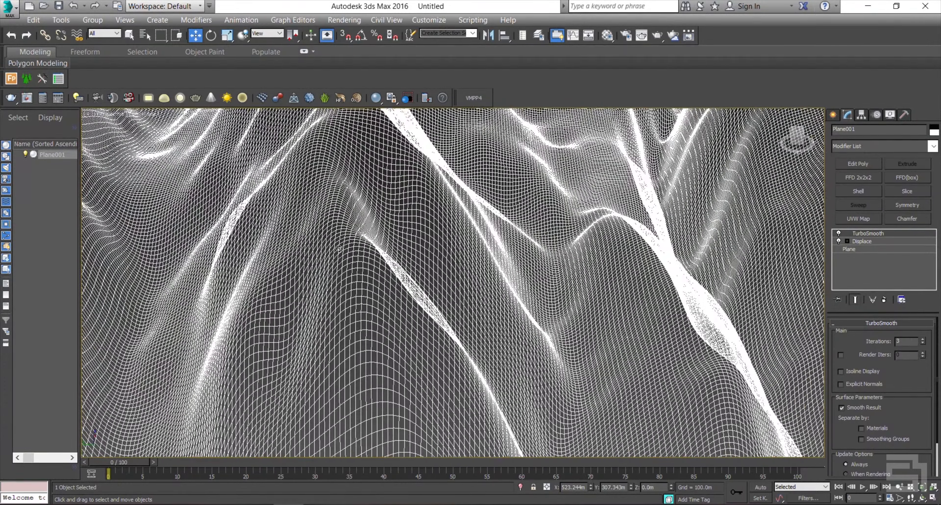
{"action": "key", "text": "F3"}
{"action": "scroll", "coordinate": [356, 247], "scroll_direction": "down", "scroll_amount": 8}
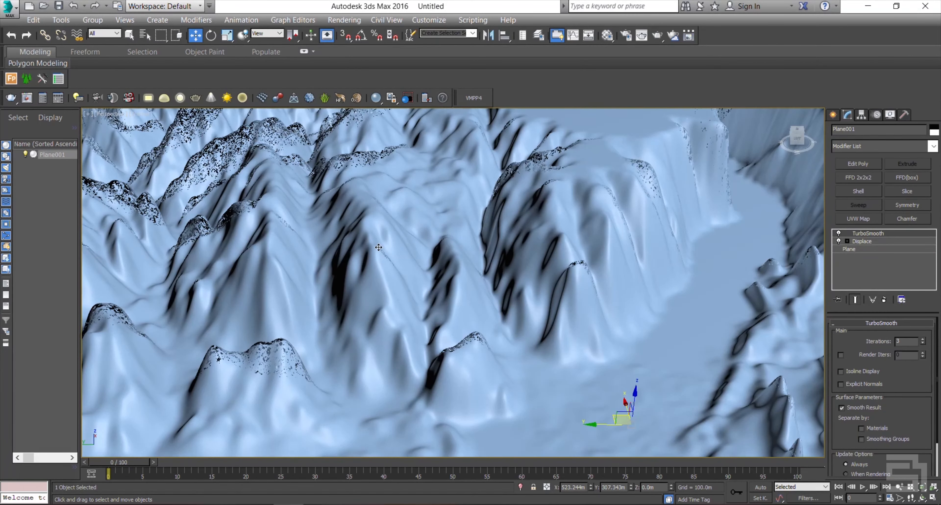
{"action": "scroll", "coordinate": [378, 248], "scroll_direction": "down", "scroll_amount": 2}
{"action": "middle_click_drag", "start_coordinate": [380, 290], "coordinate": [438, 265], "text": "alt"}
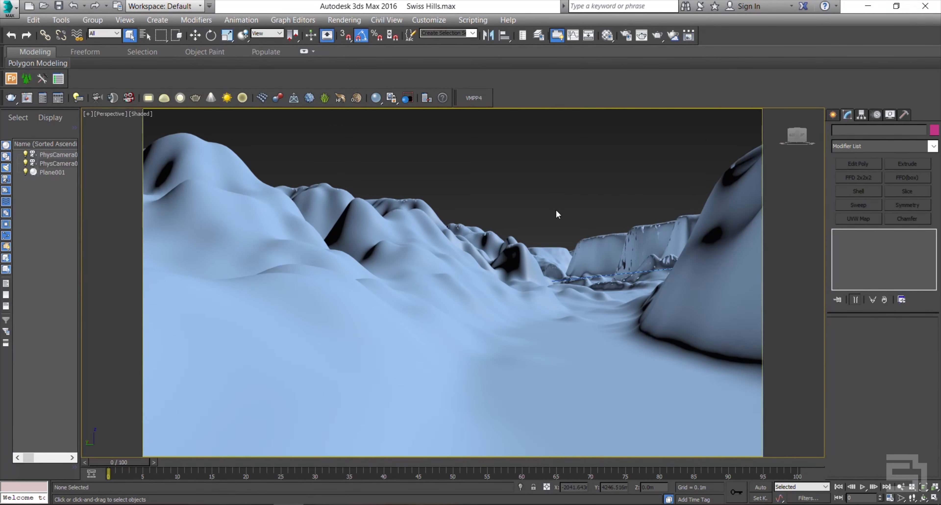
In the Swiss Hills.max Top view, draw a plane over the valley, about 8539 m long and 4812 m wide, with 200 by 200 segments
{"action": "left_click", "coordinate": [934, 497]}
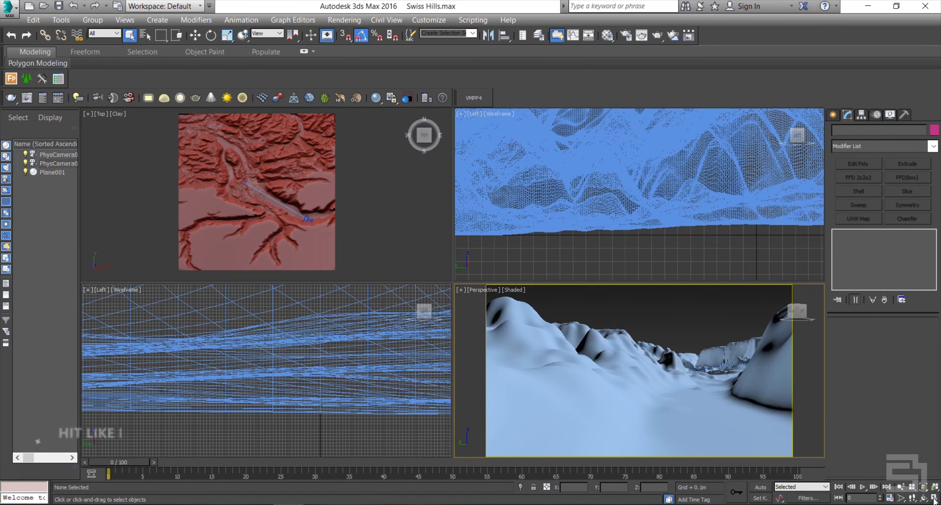
{"action": "middle_click_drag", "start_coordinate": [384, 235], "coordinate": [376, 234]}
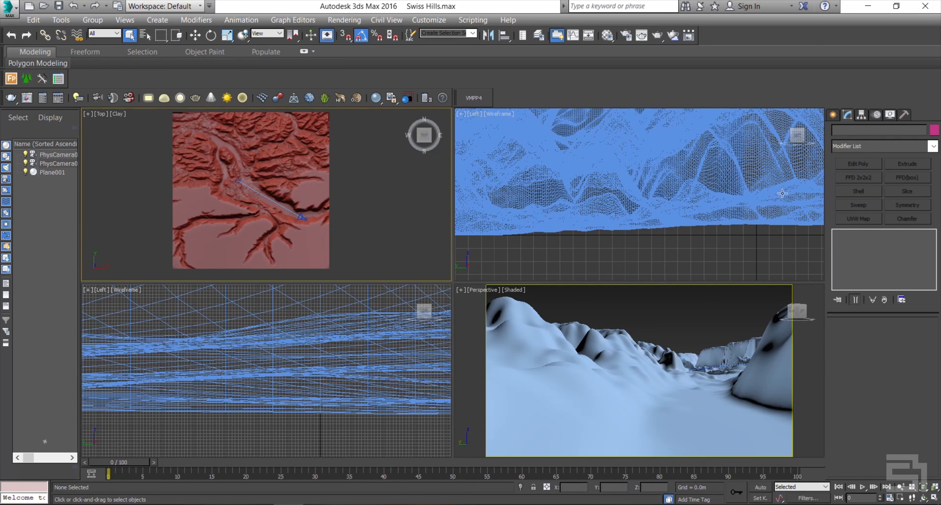
{"action": "left_click", "coordinate": [833, 115]}
{"action": "left_click", "coordinate": [907, 238]}
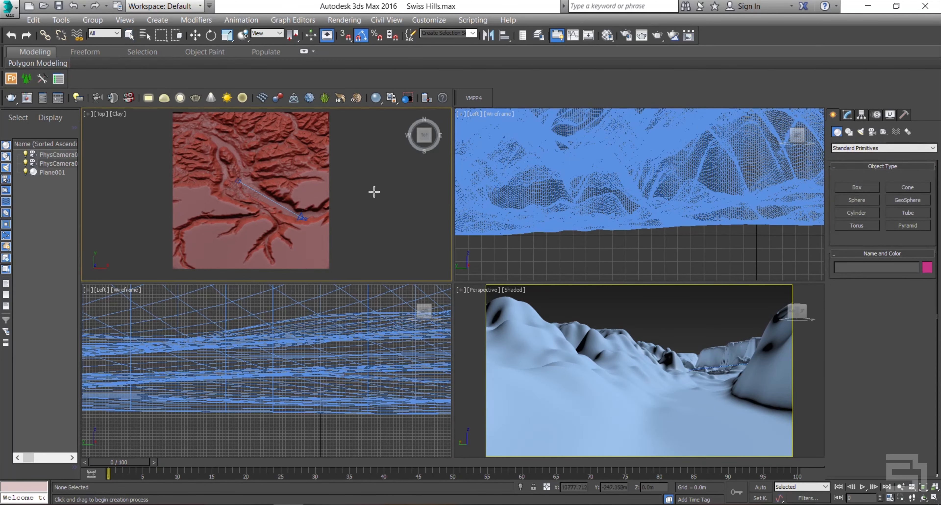
{"action": "left_click_drag", "start_coordinate": [222, 147], "coordinate": [313, 237]}
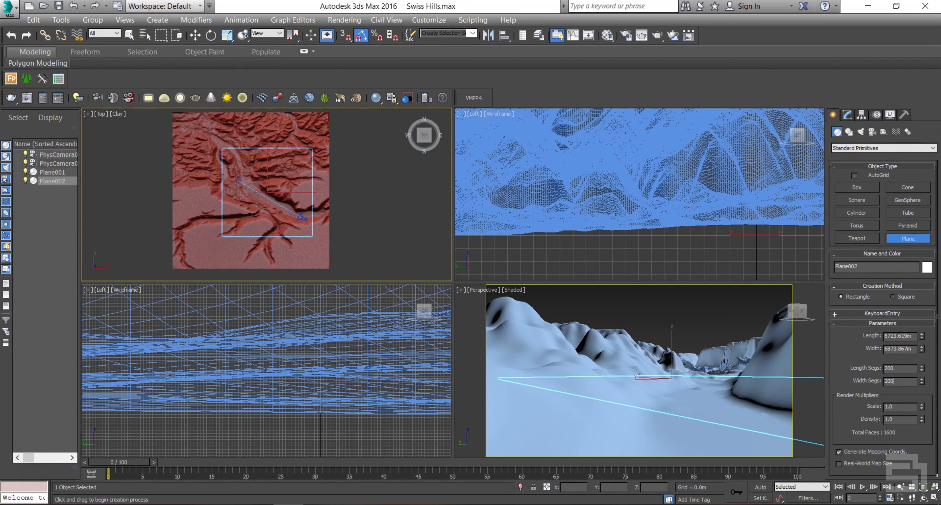
{"action": "left_click_drag", "start_coordinate": [921, 336], "coordinate": [922, 367]}
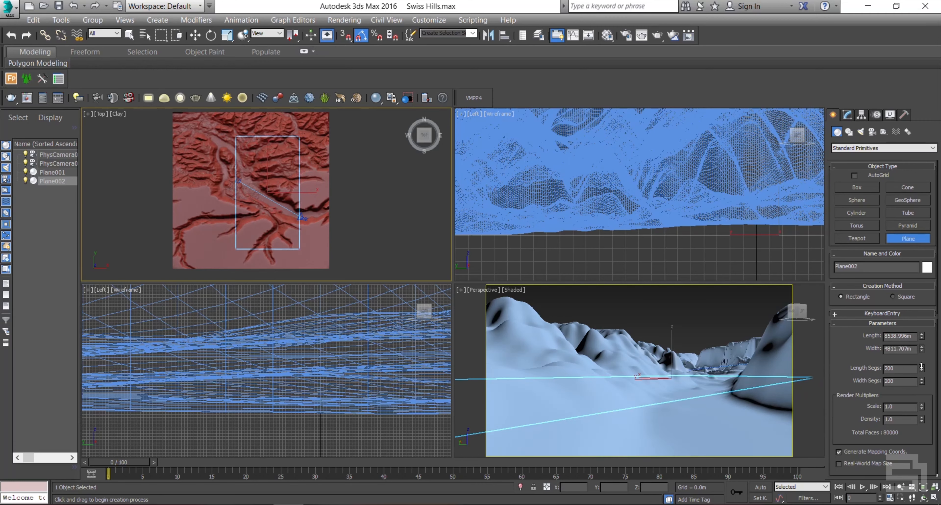
Rotate the new plane in the Top view to follow the valley's diagonal direction and shift it to cover the valley floor
{"action": "left_click", "coordinate": [211, 35]}
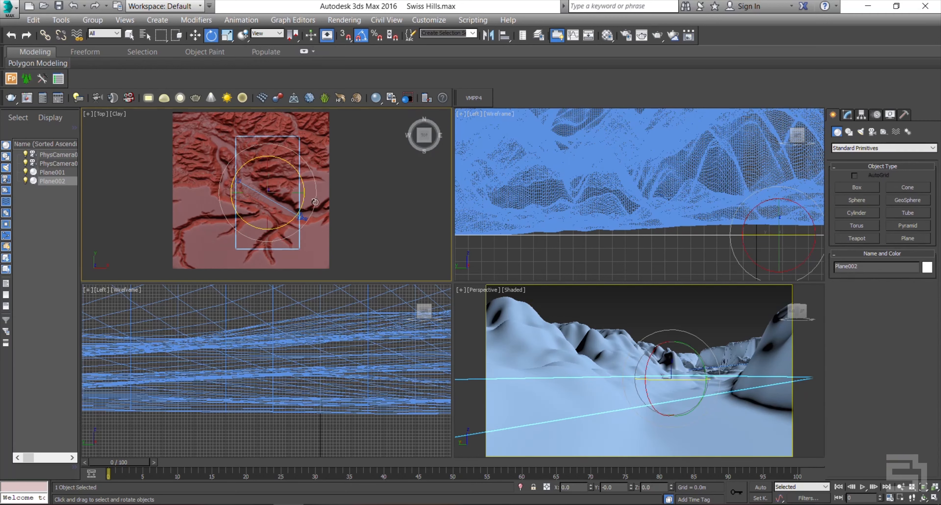
{"action": "left_click_drag", "start_coordinate": [304, 186], "coordinate": [299, 159]}
{"action": "key", "text": "w"}
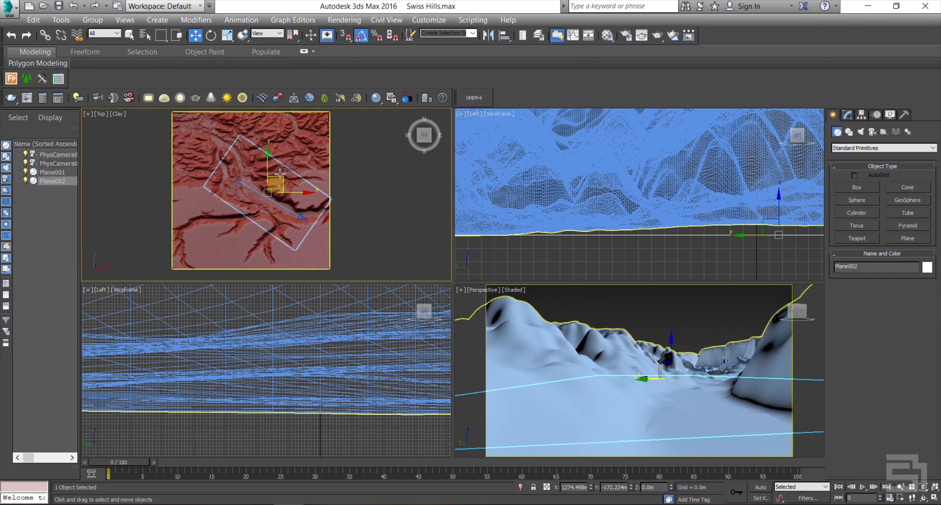
{"action": "mouse_move", "coordinate": [282, 177]}
{"action": "left_mouse_down"}
{"action": "mouse_move", "coordinate": [266, 174]}
{"action": "mouse_move", "coordinate": [275, 175]}
{"action": "left_mouse_up"}
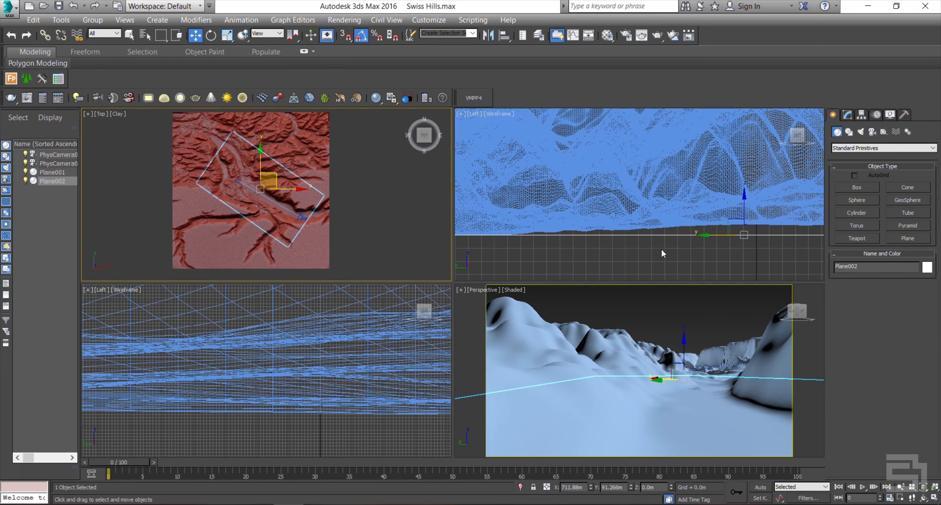
Raise the valley plane to a Z height of 36 m so it forms the flat valley floor
{"action": "right_click", "coordinate": [690, 250]}
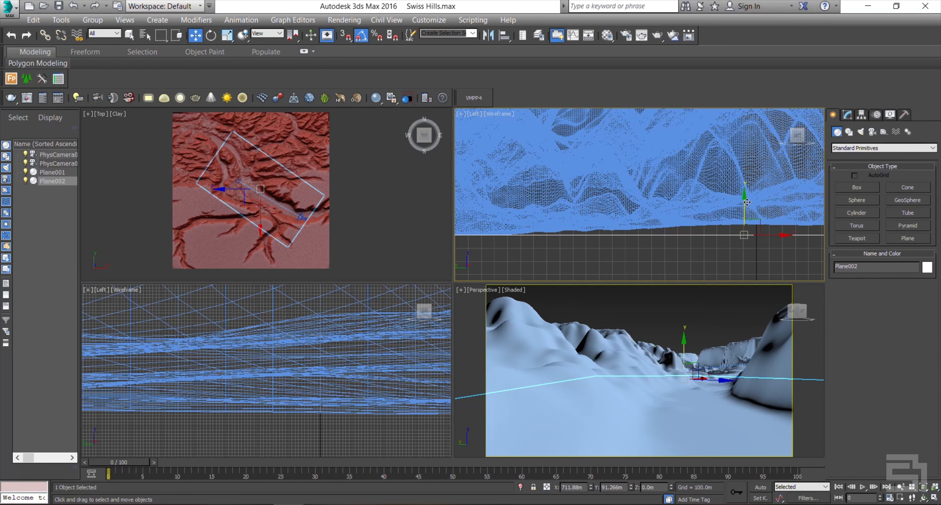
{"action": "right_click", "coordinate": [684, 342]}
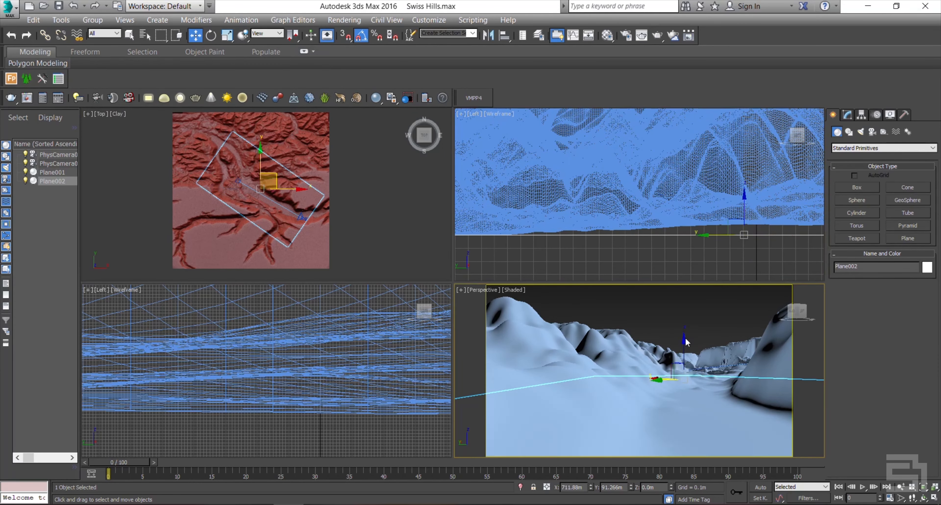
{"action": "left_click_drag", "start_coordinate": [684, 342], "coordinate": [684, 340]}
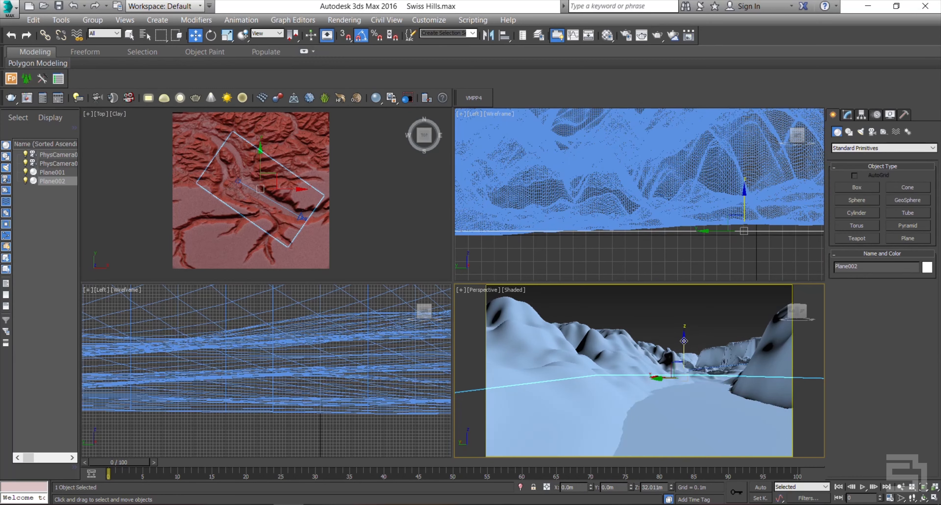
{"action": "left_click_drag", "start_coordinate": [683, 341], "coordinate": [685, 341]}
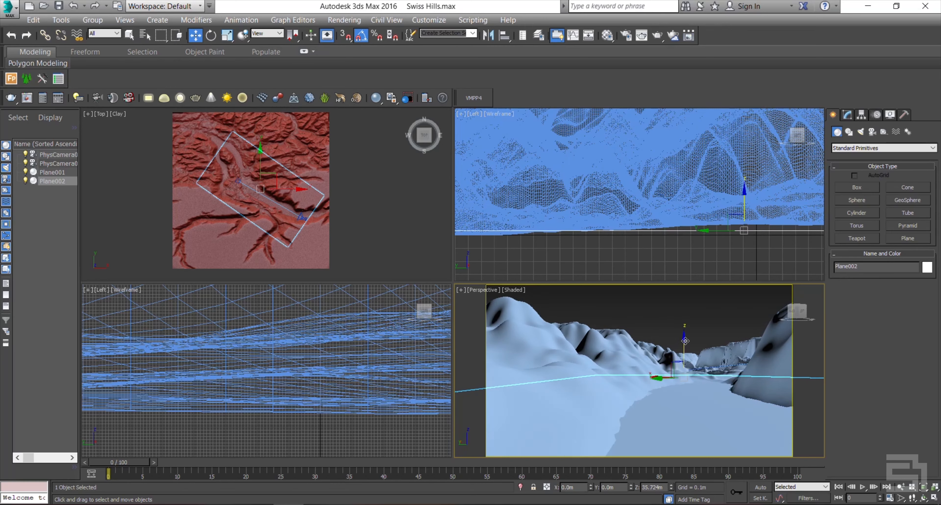
{"action": "left_click_drag", "start_coordinate": [685, 340], "coordinate": [685, 341]}
{"action": "left_click_drag", "start_coordinate": [648, 486], "coordinate": [684, 486]}
{"action": "left_click", "coordinate": [656, 329]}
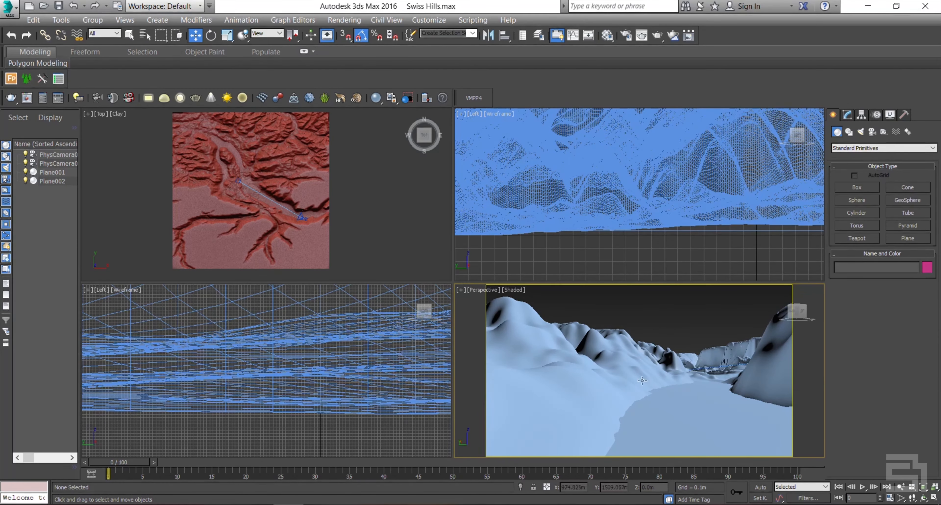
Add a Noise modifier to the valley plane with seed 70, scale 500 and a Z strength of 3 m
{"action": "left_click", "coordinate": [707, 409]}
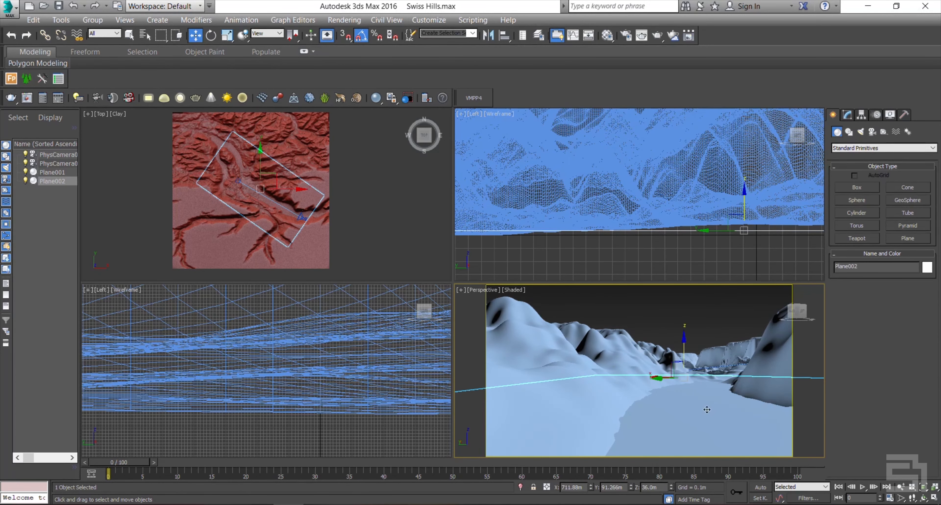
{"action": "left_click", "coordinate": [847, 115]}
{"action": "left_click", "coordinate": [857, 146]}
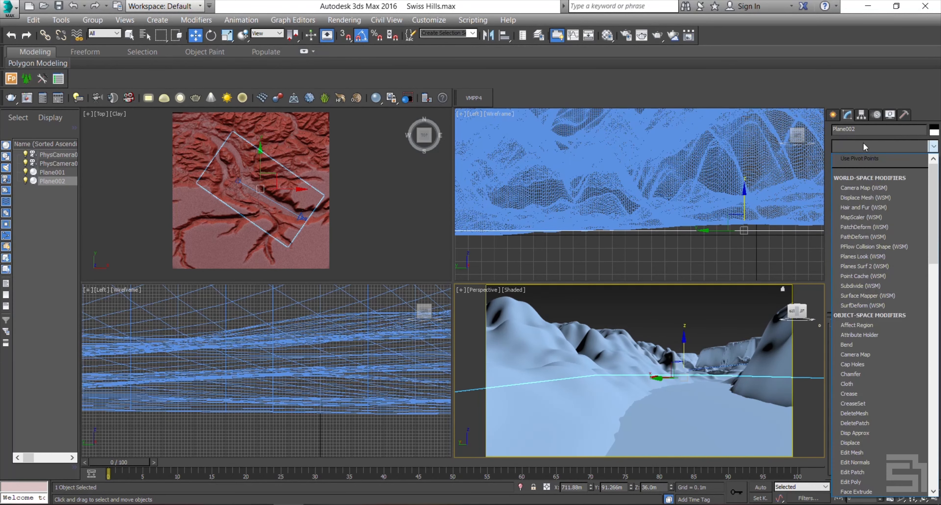
{"action": "key", "text": "n"}
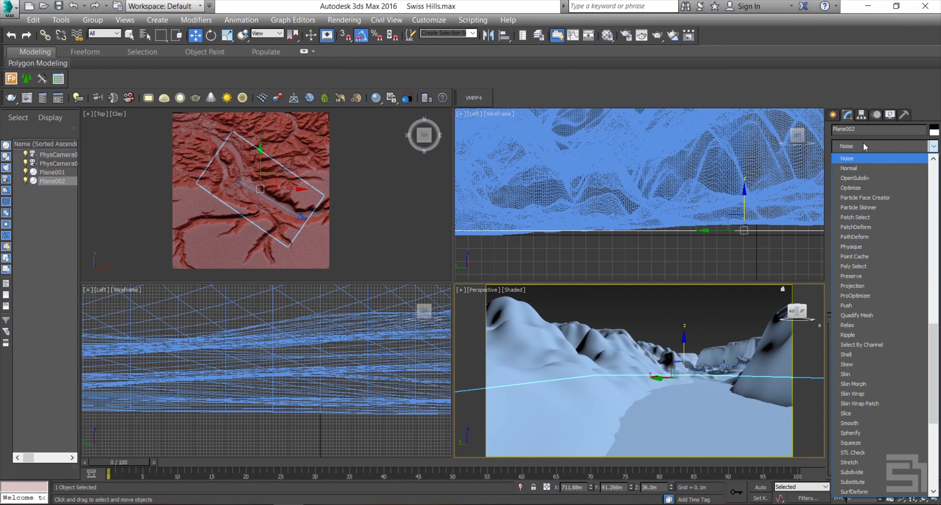
{"action": "key", "text": "Return"}
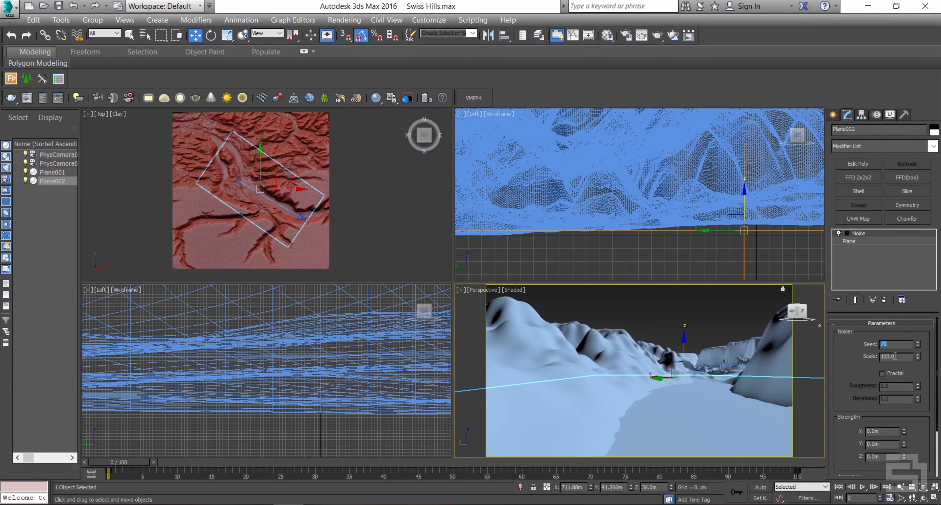
{"action": "type", "text": "500"}
{"action": "key", "text": "Return"}
{"action": "left_click_drag", "start_coordinate": [870, 376], "coordinate": [862, 309]}
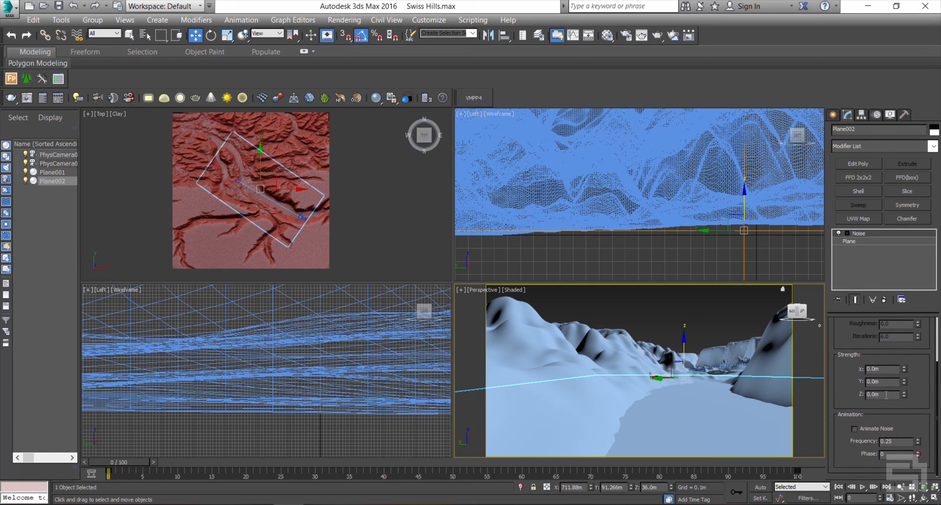
{"action": "type", "text": "3"}
{"action": "key", "text": "Return"}
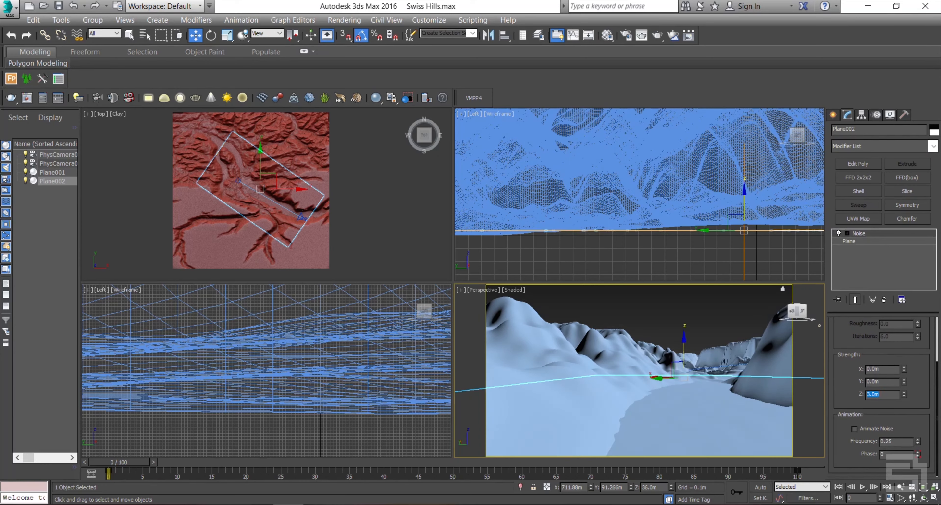
Show edged faces in the Perspective view and examine the valley plane against the mountain slopes at full viewport size
{"action": "left_click", "coordinate": [695, 308]}
{"action": "key", "text": "F4"}
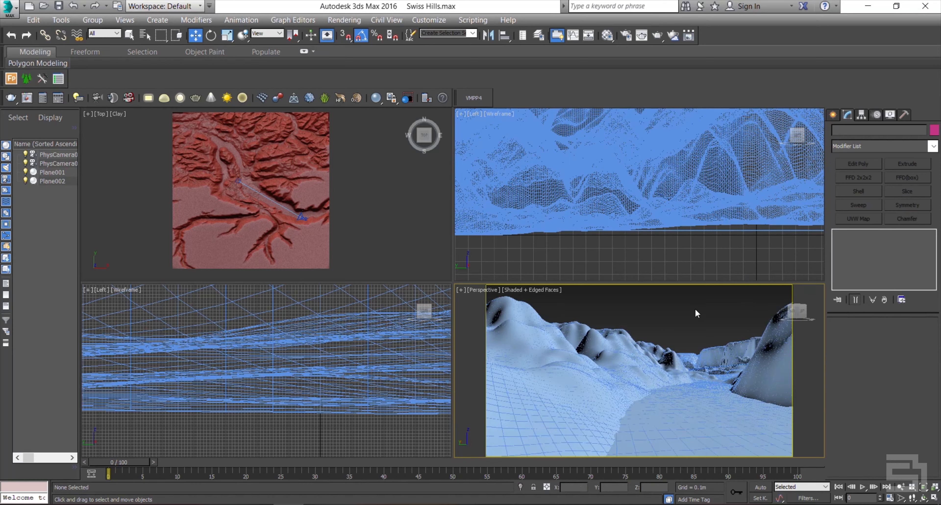
{"action": "right_click", "coordinate": [694, 315]}
{"action": "left_click", "coordinate": [655, 314]}
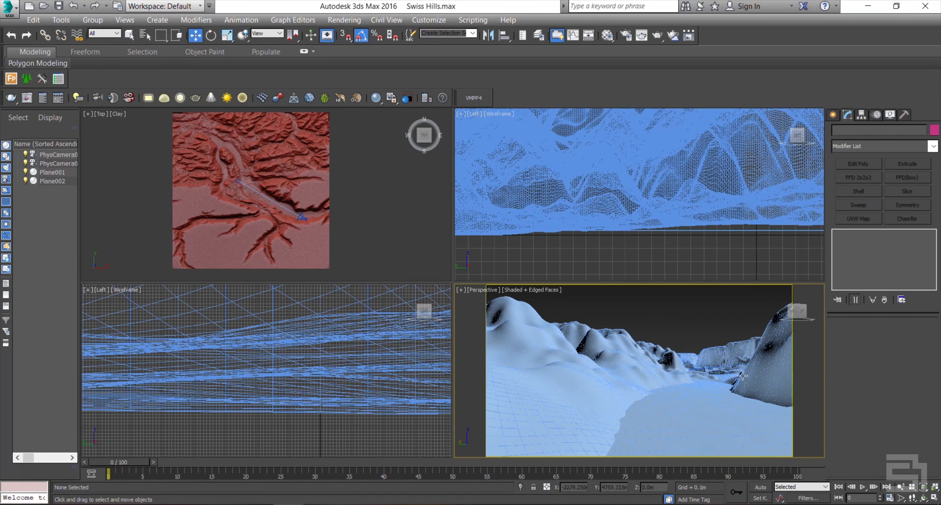
{"action": "left_click", "coordinate": [934, 498]}
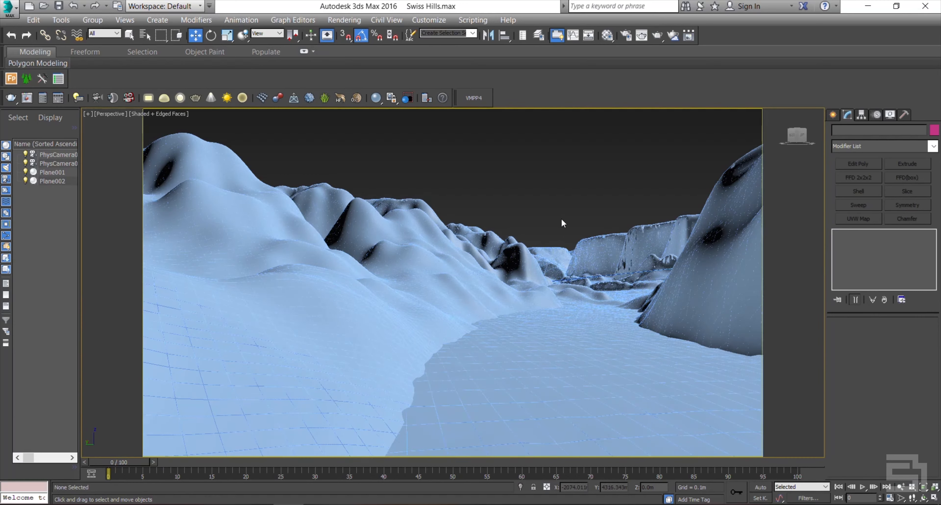
{"action": "left_click", "coordinate": [566, 292]}
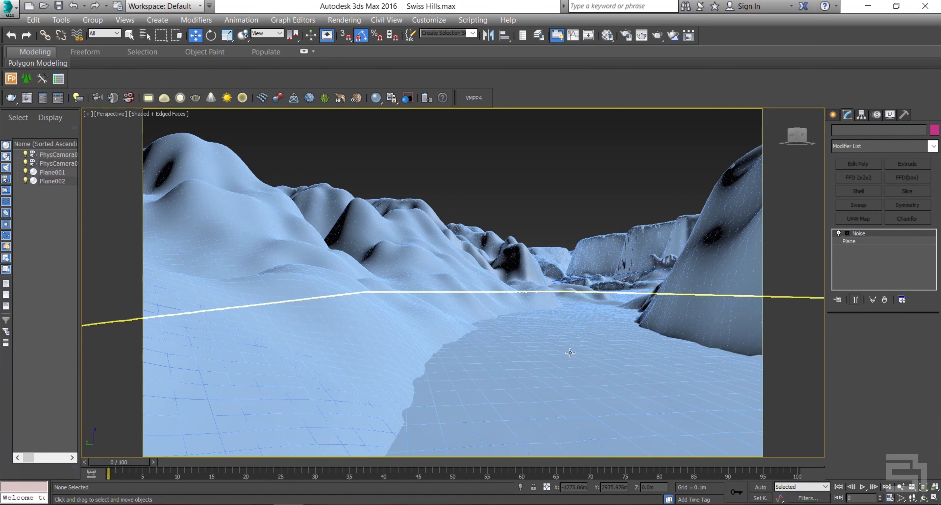
{"action": "left_click", "coordinate": [504, 210]}
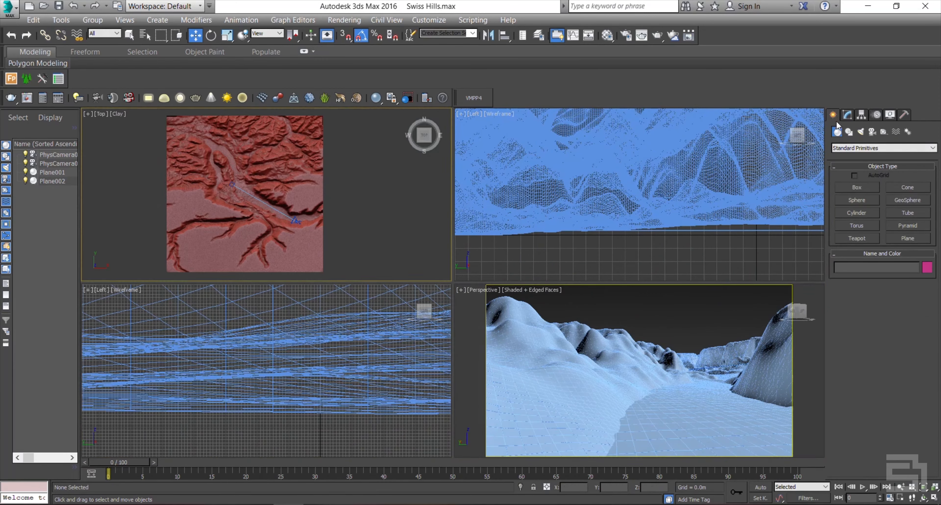
Place a VRayLight of type Dome beside the terrain in the Top view
{"action": "left_click", "coordinate": [849, 133]}
{"action": "left_click", "coordinate": [860, 133]}
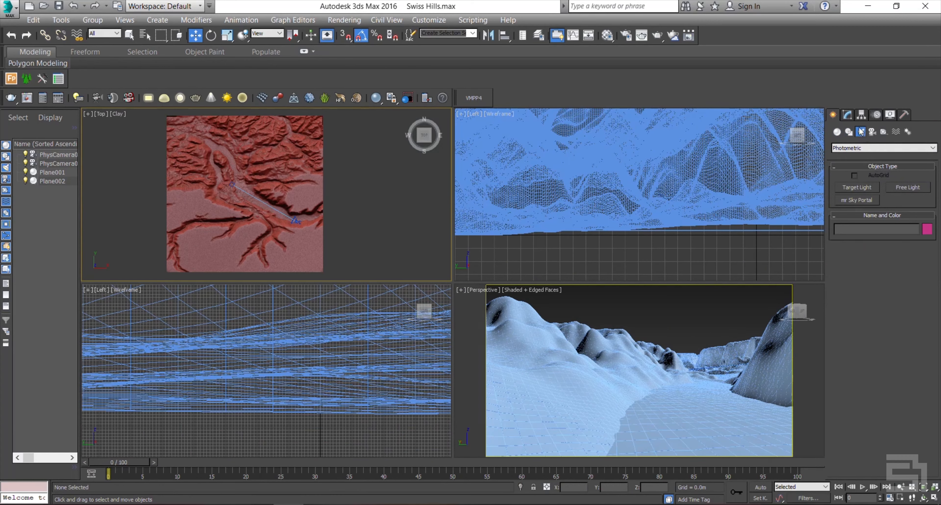
{"action": "left_click", "coordinate": [856, 148]}
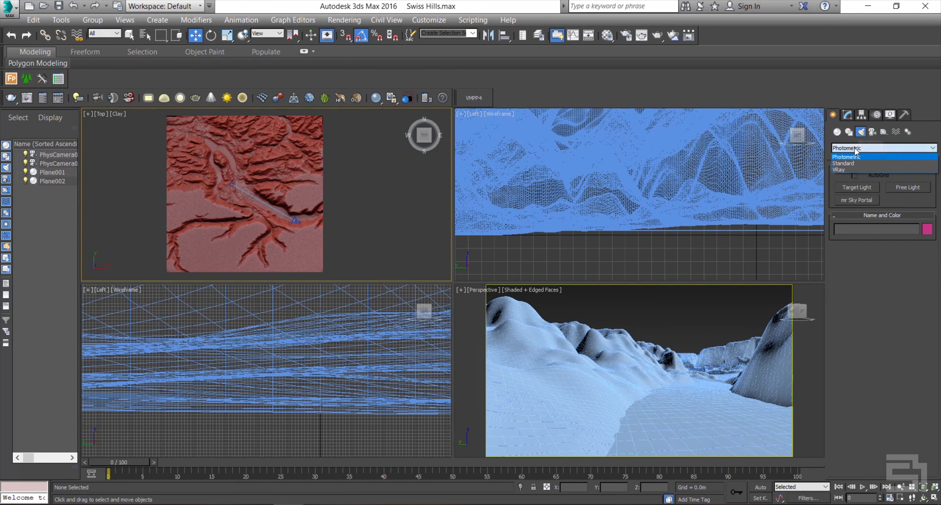
{"action": "left_click", "coordinate": [856, 170]}
{"action": "left_click", "coordinate": [855, 187]}
{"action": "left_click", "coordinate": [922, 260]}
{"action": "left_click", "coordinate": [896, 275]}
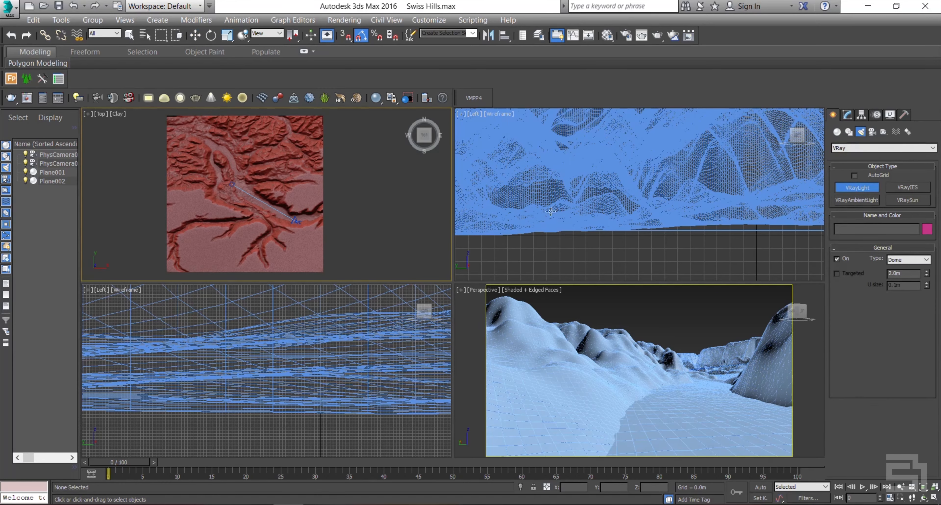
{"action": "left_click", "coordinate": [356, 199]}
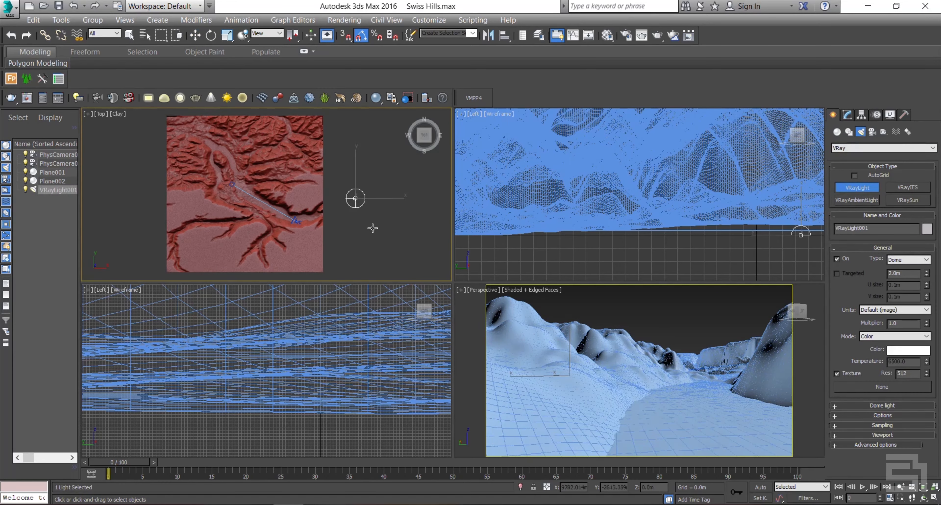
{"action": "key", "text": "w"}
{"action": "middle_click_drag", "start_coordinate": [356, 201], "coordinate": [346, 212]}
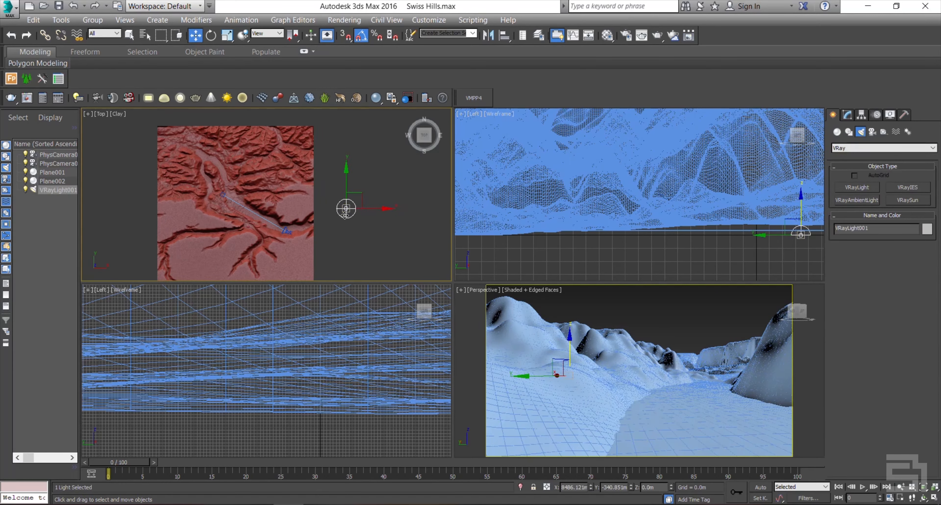
Inspect the VRayHDRI environment map and its 04-03_Sun_A.hdr settings in the environment settings and Material Editor
{"action": "key", "text": "8"}
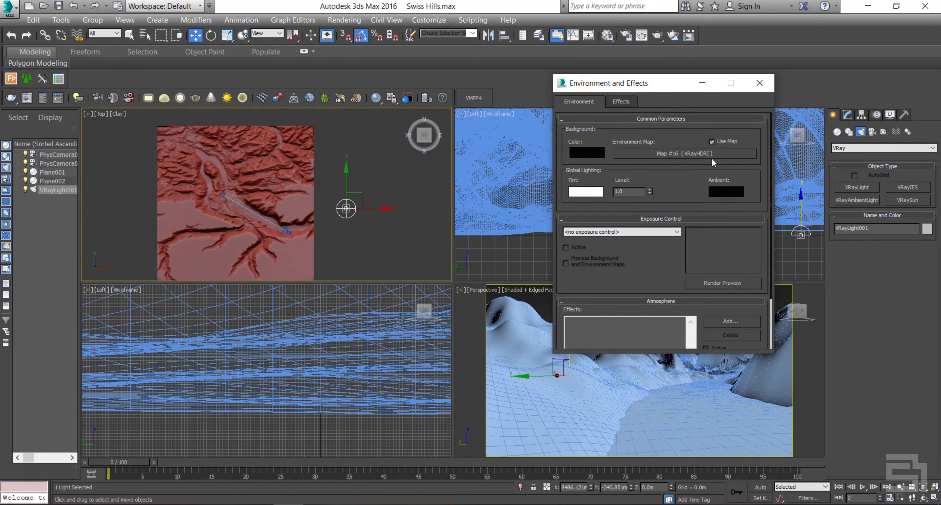
{"action": "key", "text": "m"}
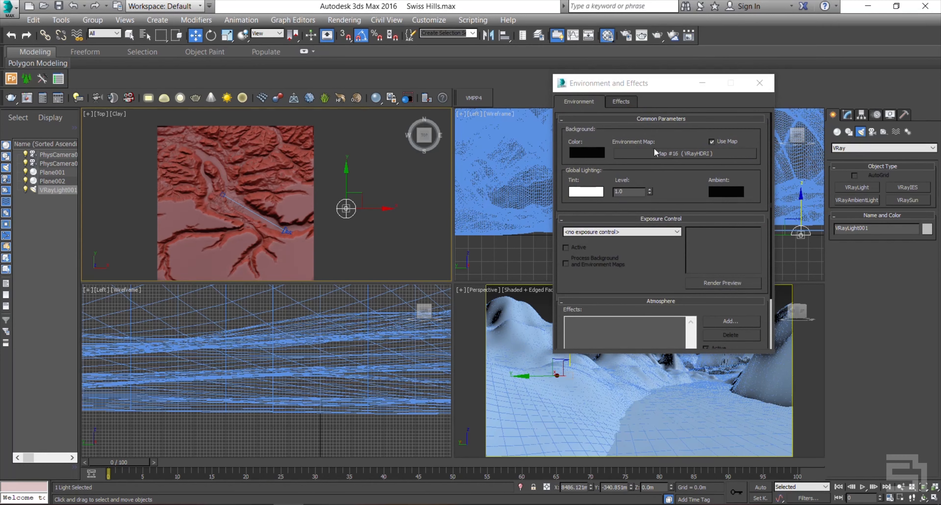
{"action": "left_click", "coordinate": [654, 160]}
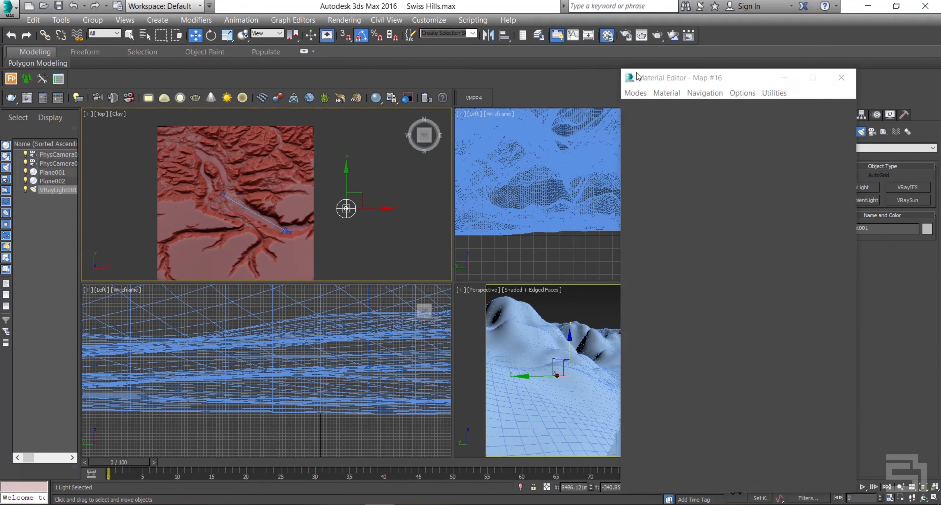
{"action": "left_click_drag", "start_coordinate": [688, 79], "coordinate": [387, 40]}
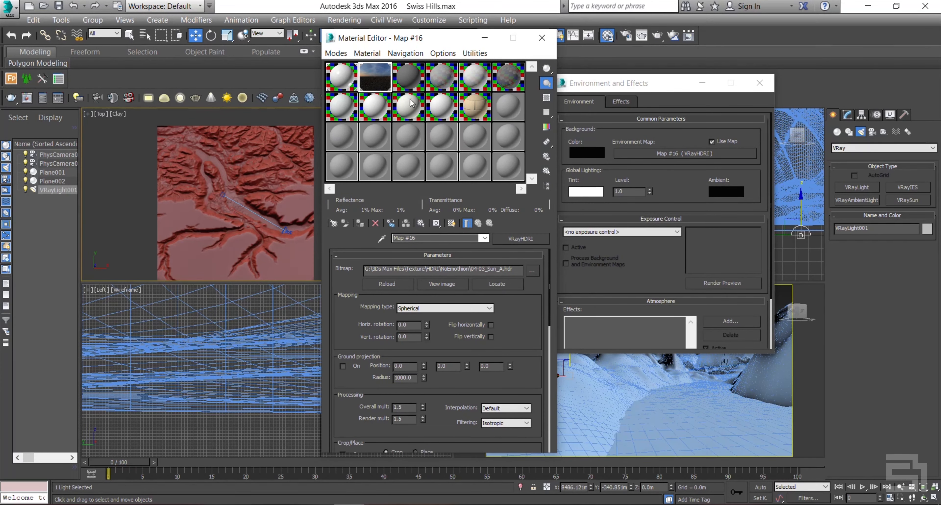
{"action": "left_click_drag", "start_coordinate": [429, 43], "coordinate": [434, 287]}
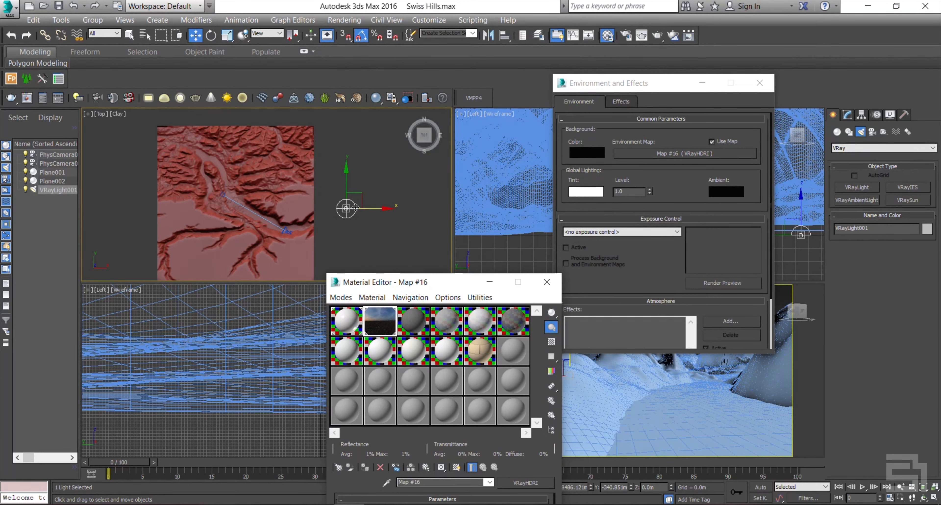
Assign the 04-03_Sun_A.hdr VRayHDRI map to the dome light's texture and close the editor and environment windows
{"action": "left_click", "coordinate": [847, 115]}
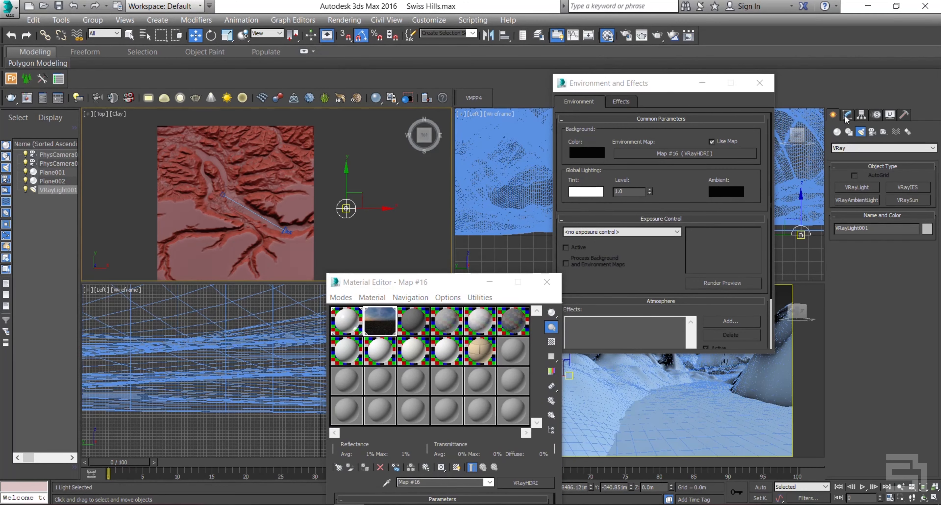
{"action": "left_click_drag", "start_coordinate": [506, 82], "coordinate": [512, 55]}
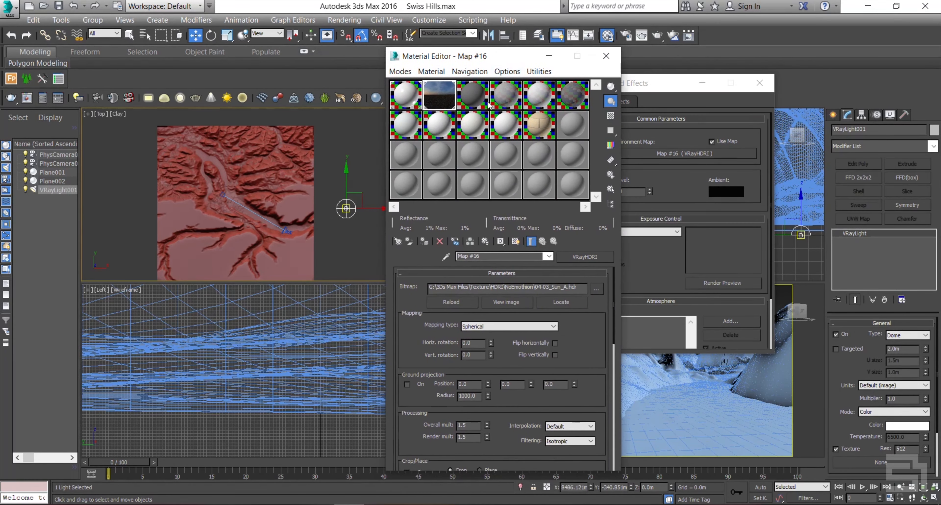
{"action": "left_click_drag", "start_coordinate": [872, 464], "coordinate": [873, 463]}
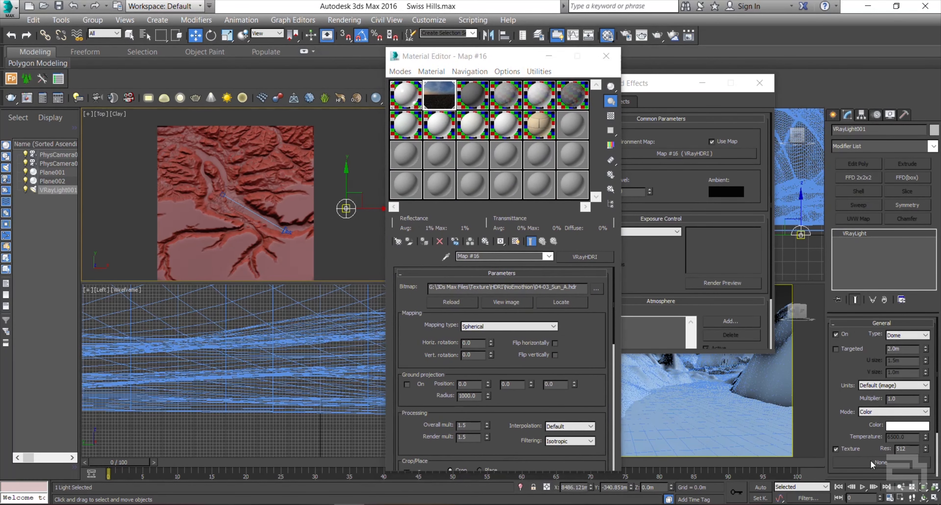
{"action": "left_click", "coordinate": [441, 290]}
{"action": "left_click", "coordinate": [606, 56]}
{"action": "left_click", "coordinate": [759, 82]}
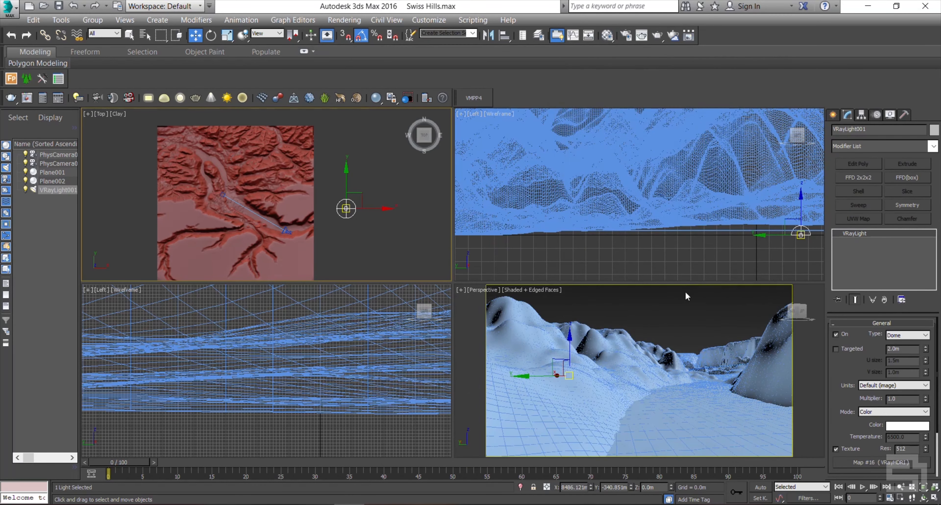
Open the White VRayMtl material in the Material Editor to review its basic parameters
{"action": "key", "text": "m"}
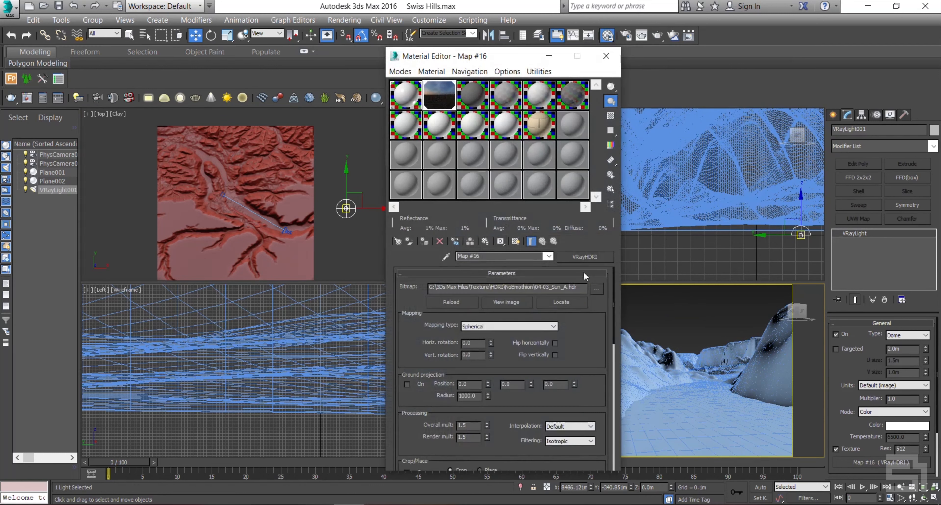
{"action": "left_click", "coordinate": [414, 108]}
{"action": "left_click", "coordinate": [657, 76]}
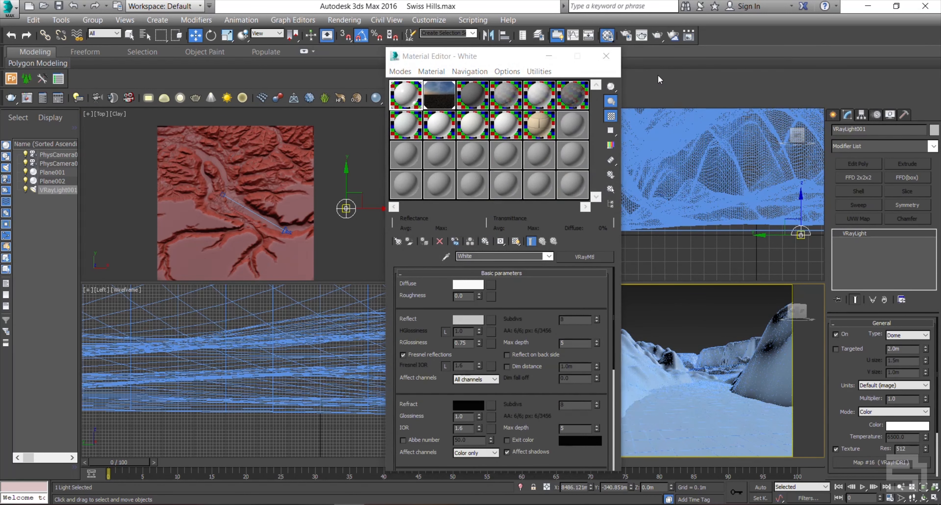
Review the V-Ray global switches in the render setup, checking the White material used as the material override
{"action": "key", "text": "F10"}
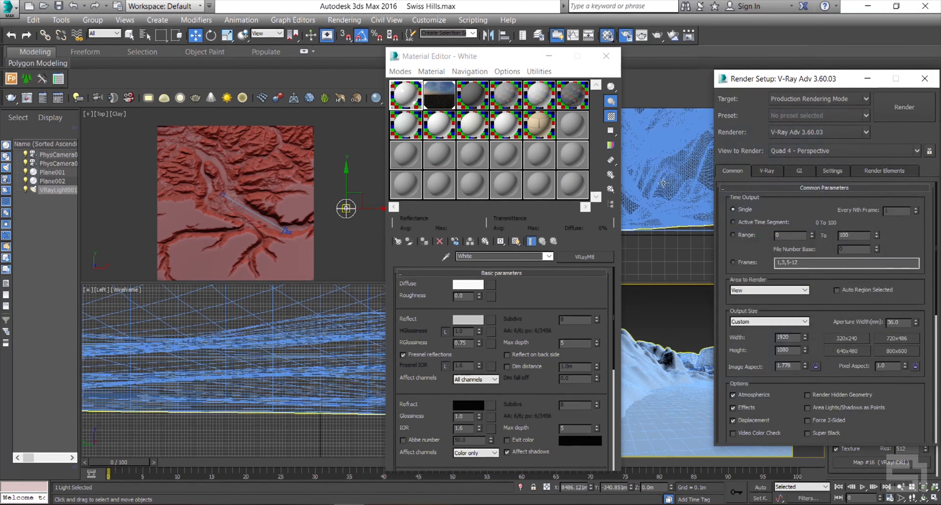
{"action": "left_click", "coordinate": [788, 218]}
{"action": "left_click", "coordinate": [800, 218]}
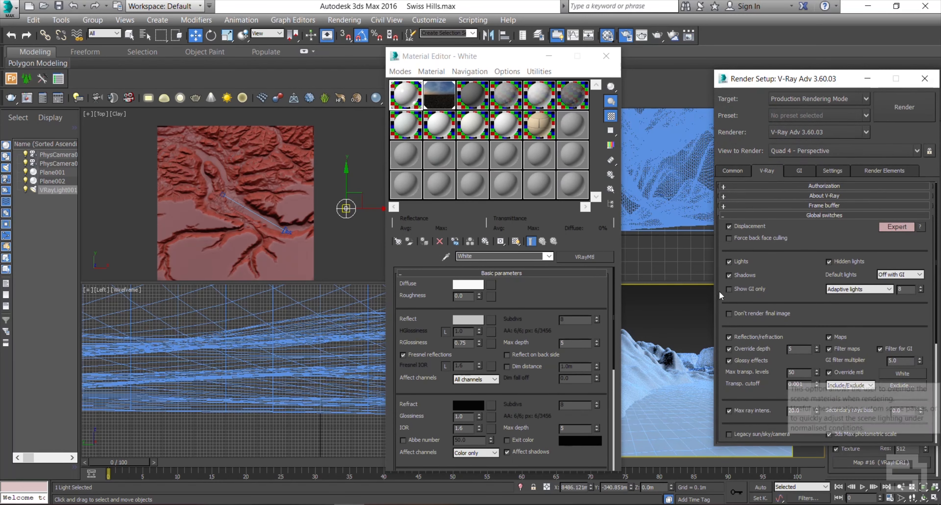
{"action": "left_click", "coordinate": [409, 102]}
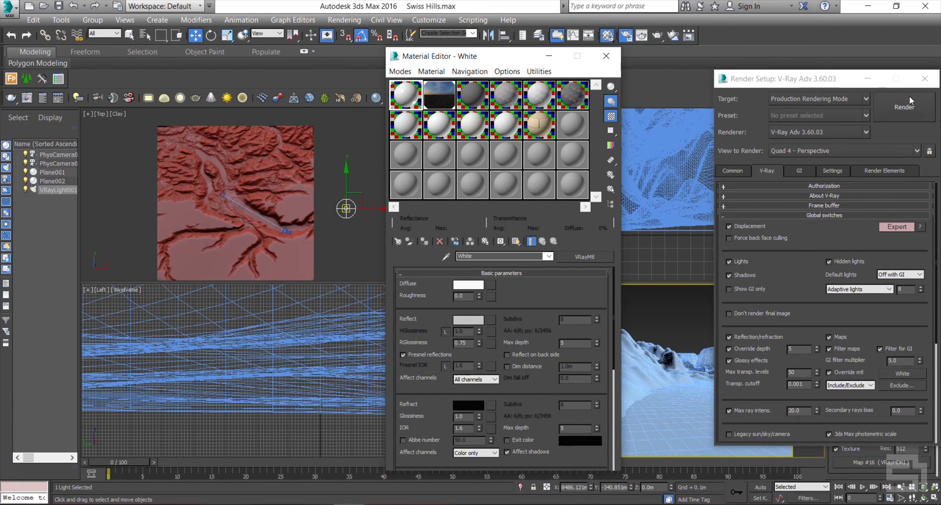
Close the render setup and Material Editor, and maximize the Perspective view with nothing selected
{"action": "left_click", "coordinate": [924, 78]}
{"action": "left_click", "coordinate": [606, 55]}
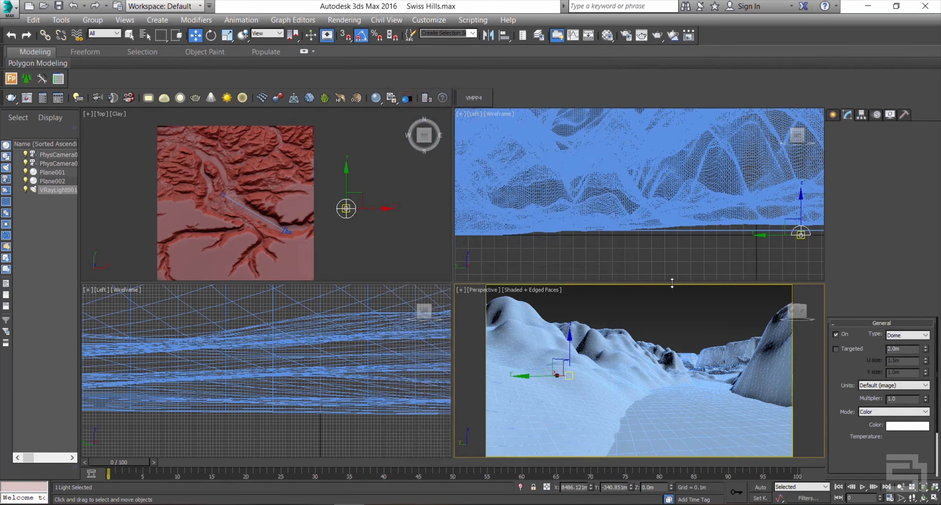
{"action": "left_click", "coordinate": [675, 301]}
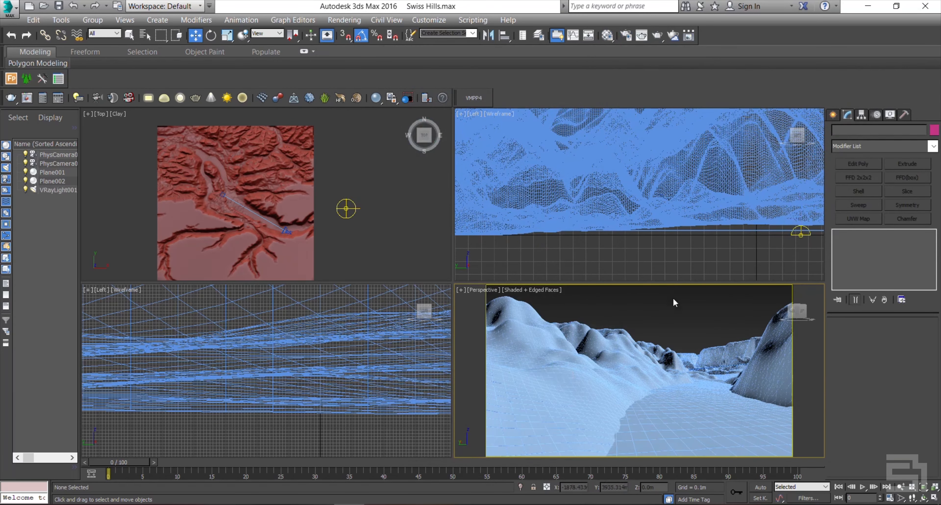
{"action": "left_click", "coordinate": [933, 497]}
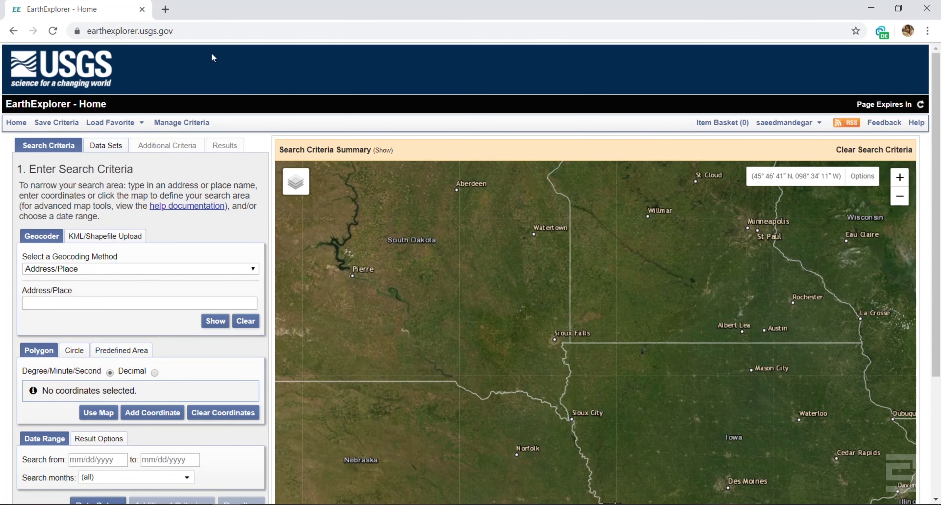
Switch to USGS EarthExplorer at earthexplorer.usgs.gov in the browser and locate the Swiss Alps around Thun and Interlaken on the map
{"action": "left_click_drag", "start_coordinate": [189, 31], "coordinate": [75, 31]}
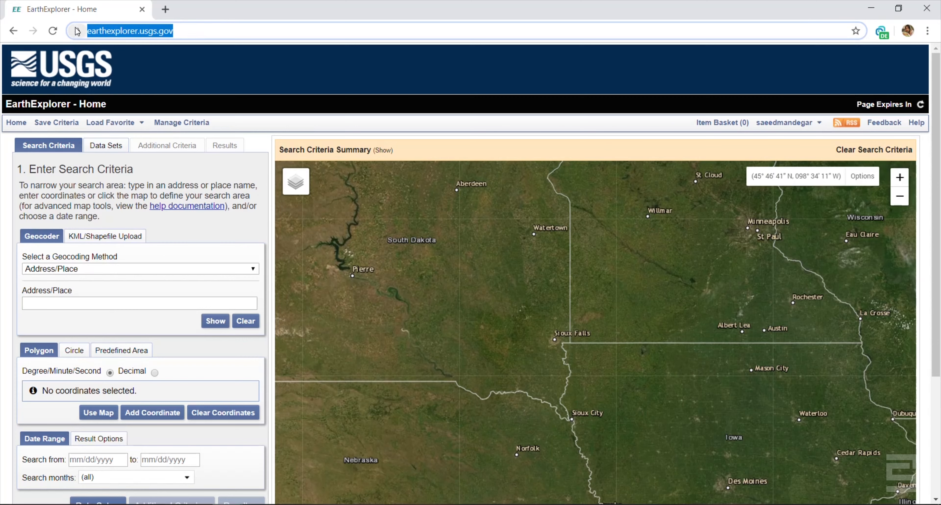
{"action": "left_click", "coordinate": [181, 27]}
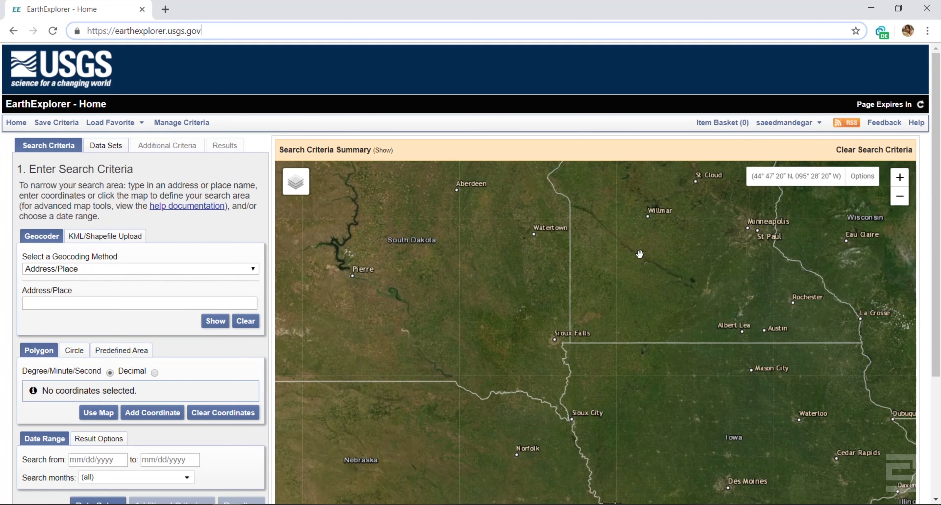
{"action": "scroll", "coordinate": [558, 295], "scroll_direction": "down", "scroll_amount": 2}
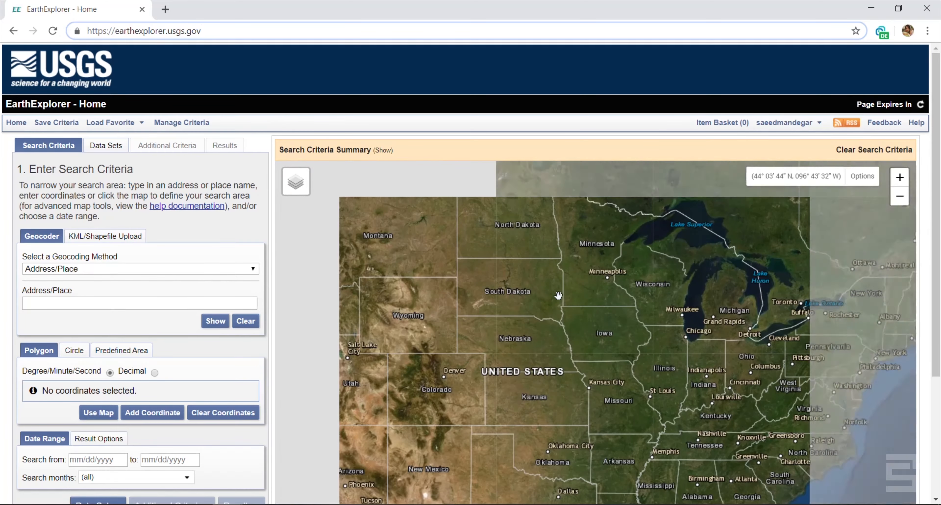
{"action": "scroll", "coordinate": [558, 295], "scroll_direction": "down", "scroll_amount": 2}
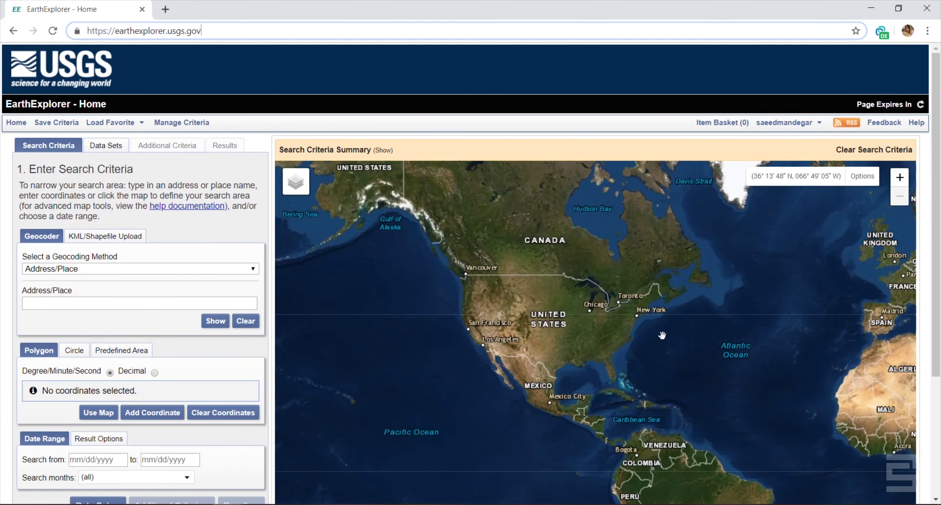
{"action": "left_click_drag", "start_coordinate": [700, 332], "coordinate": [438, 352]}
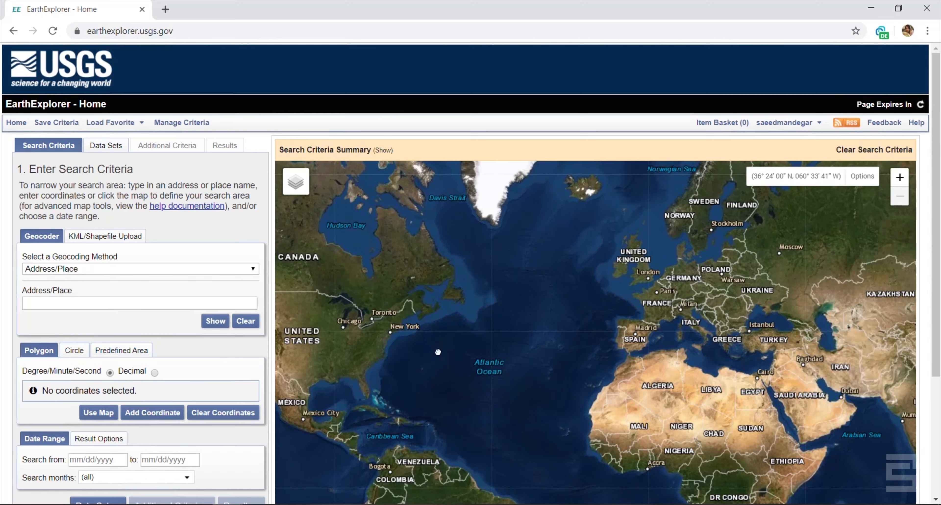
{"action": "left_click_drag", "start_coordinate": [747, 343], "coordinate": [581, 348]}
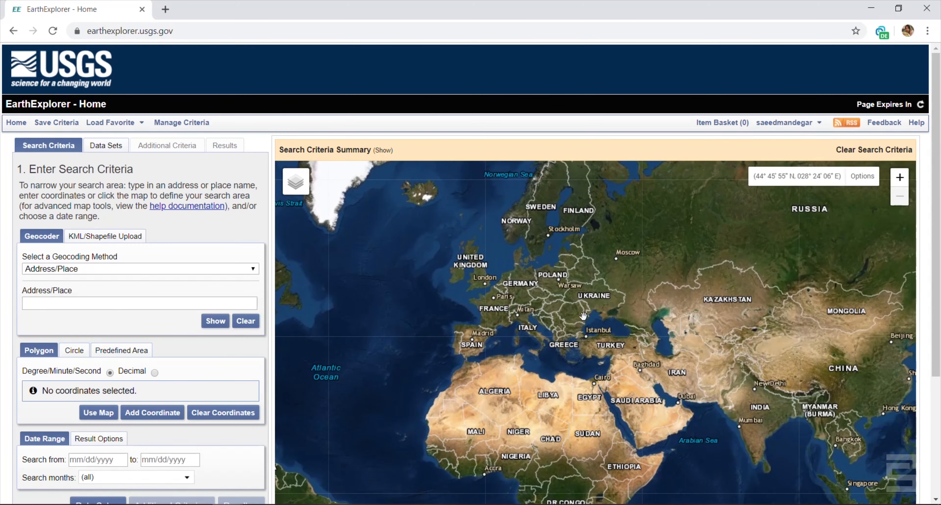
{"action": "scroll", "coordinate": [584, 317], "scroll_direction": "up", "scroll_amount": 1}
{"action": "scroll", "coordinate": [497, 300], "scroll_direction": "up", "scroll_amount": 1}
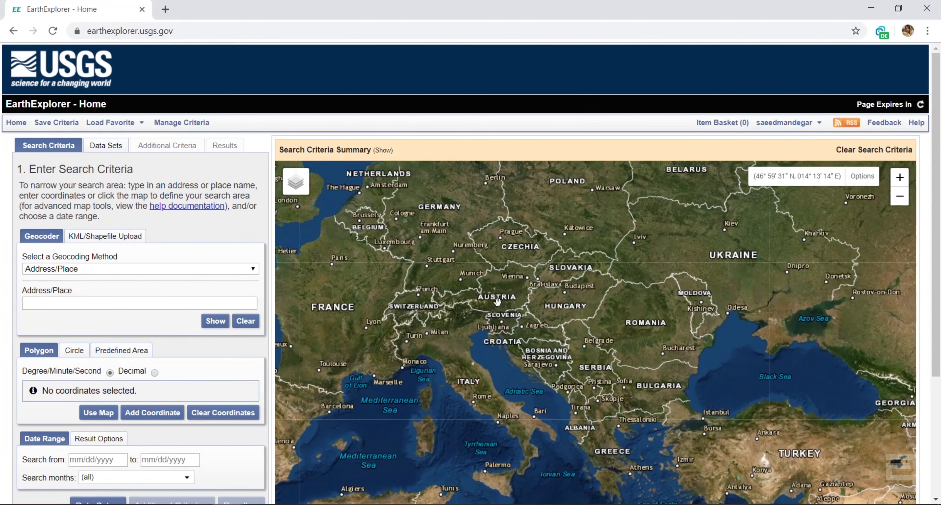
{"action": "scroll", "coordinate": [424, 302], "scroll_direction": "up", "scroll_amount": 2}
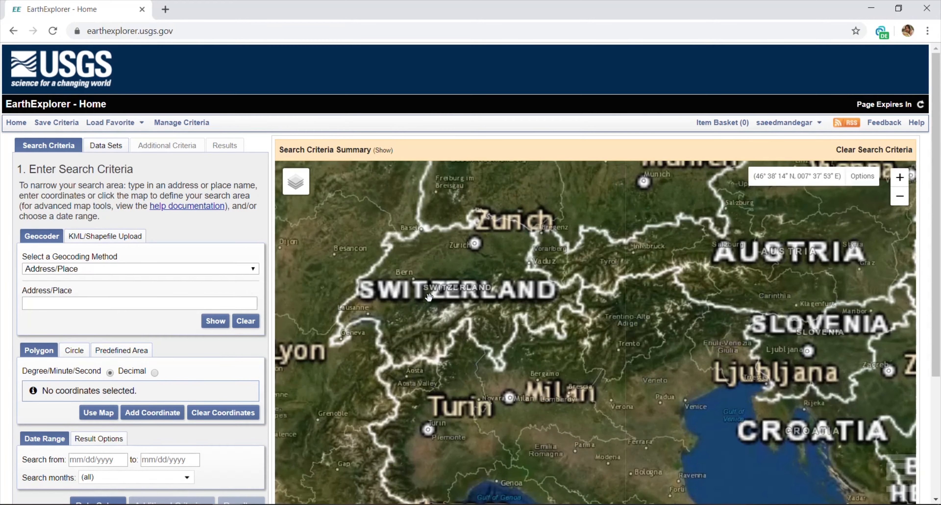
{"action": "scroll", "coordinate": [426, 300], "scroll_direction": "up", "scroll_amount": 1}
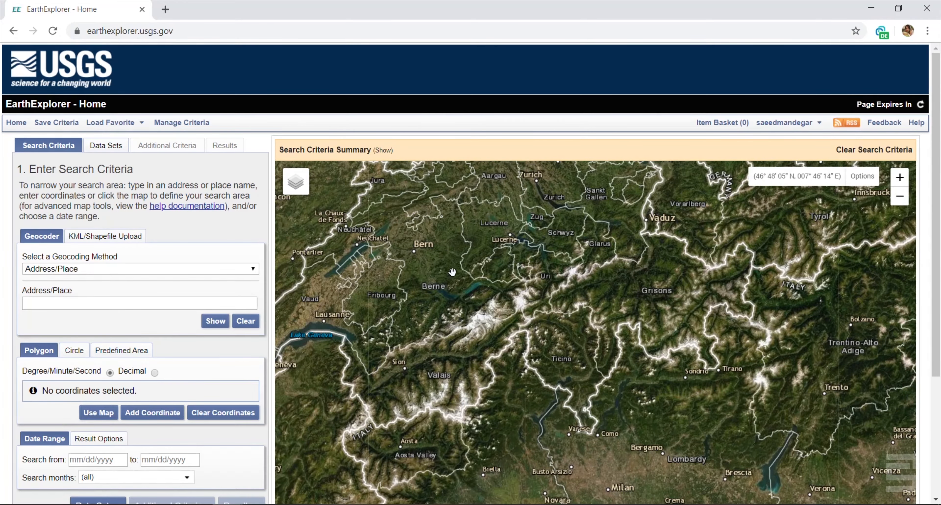
{"action": "scroll", "coordinate": [455, 272], "scroll_direction": "up", "scroll_amount": 2}
{"action": "left_click_drag", "start_coordinate": [438, 356], "coordinate": [592, 300]}
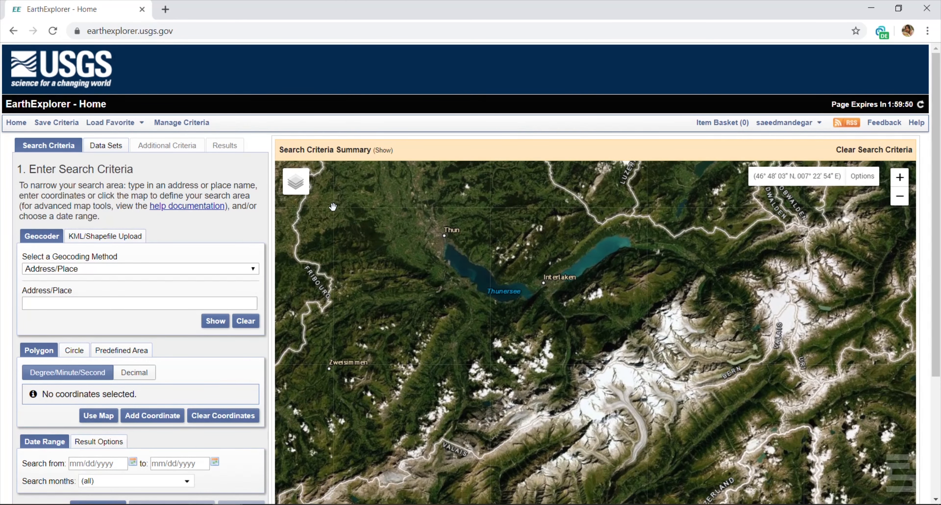
Outline a four-corner rectangular search area around Thun and Interlaken, from about 46° 48' N, 7° 23' E to 46° 26' N, 8° 11' E
{"action": "left_click", "coordinate": [332, 207]}
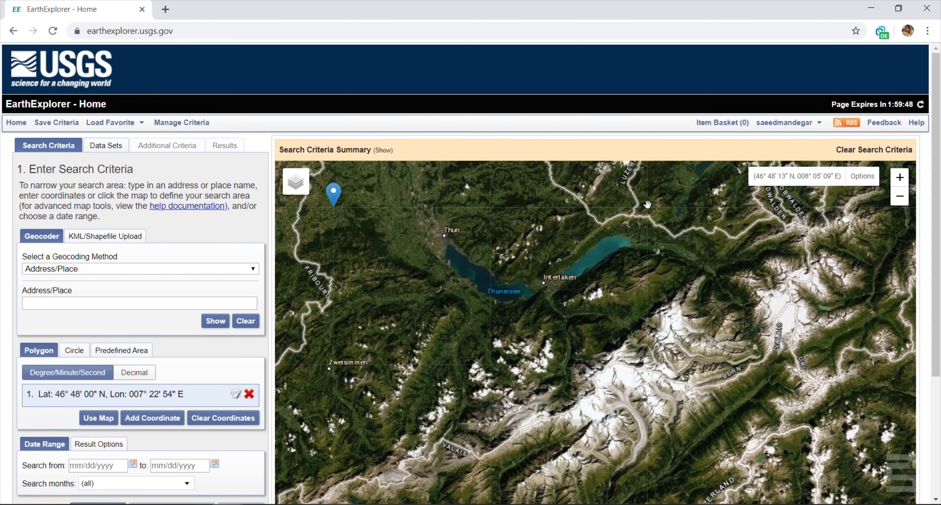
{"action": "left_click", "coordinate": [735, 207]}
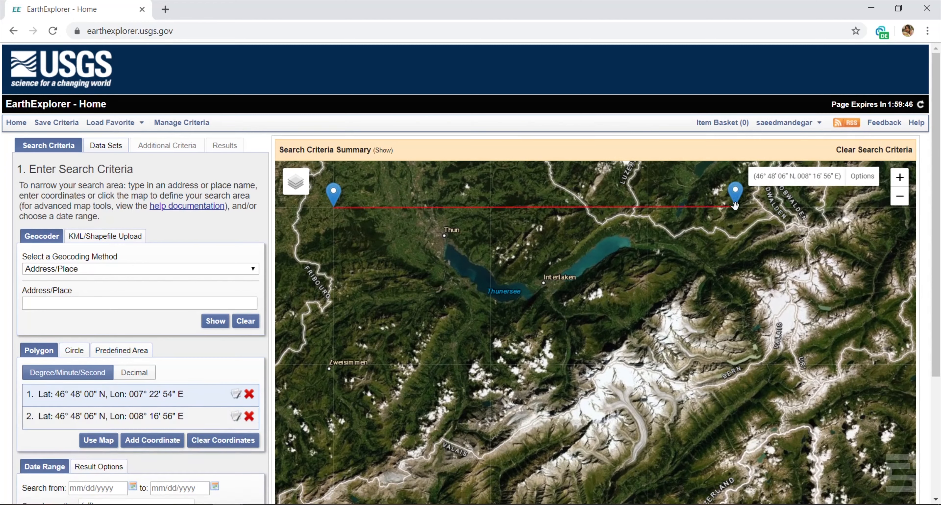
{"action": "left_click", "coordinate": [733, 479]}
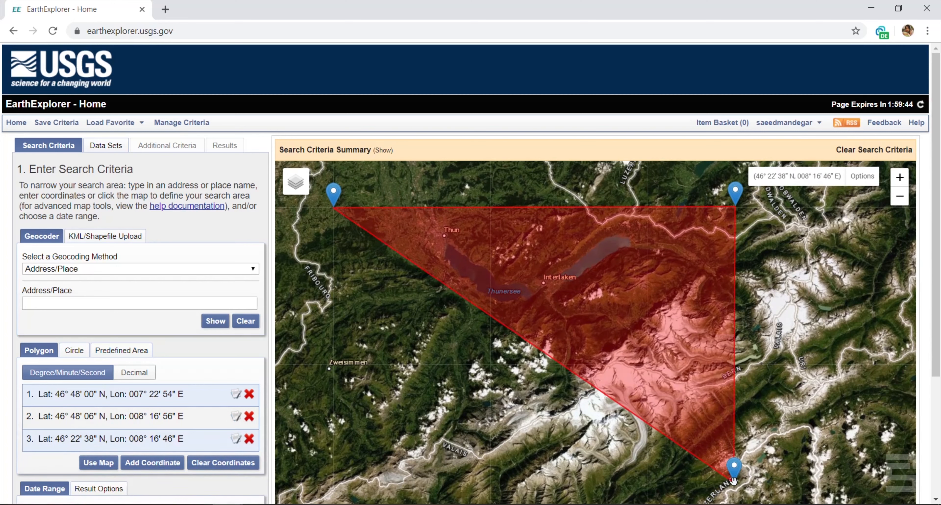
{"action": "left_click", "coordinate": [334, 473]}
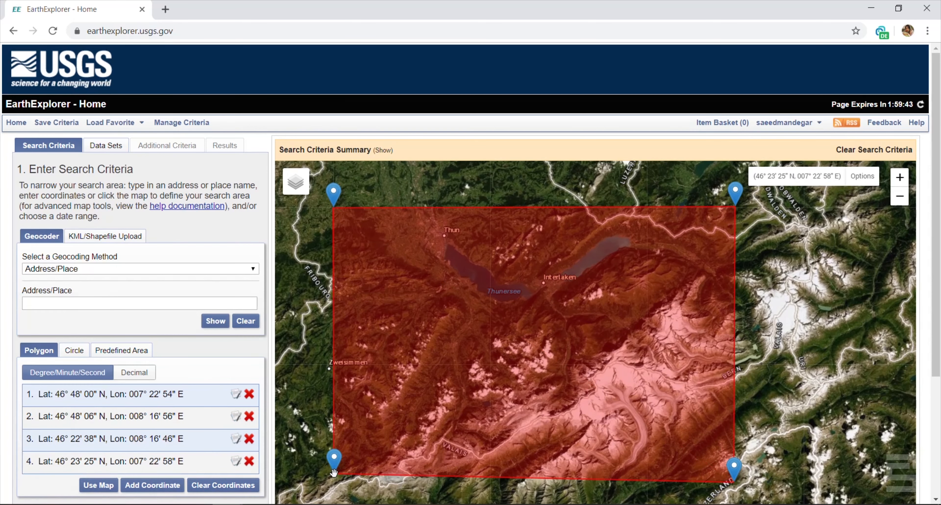
{"action": "left_click_drag", "start_coordinate": [335, 468], "coordinate": [336, 474]}
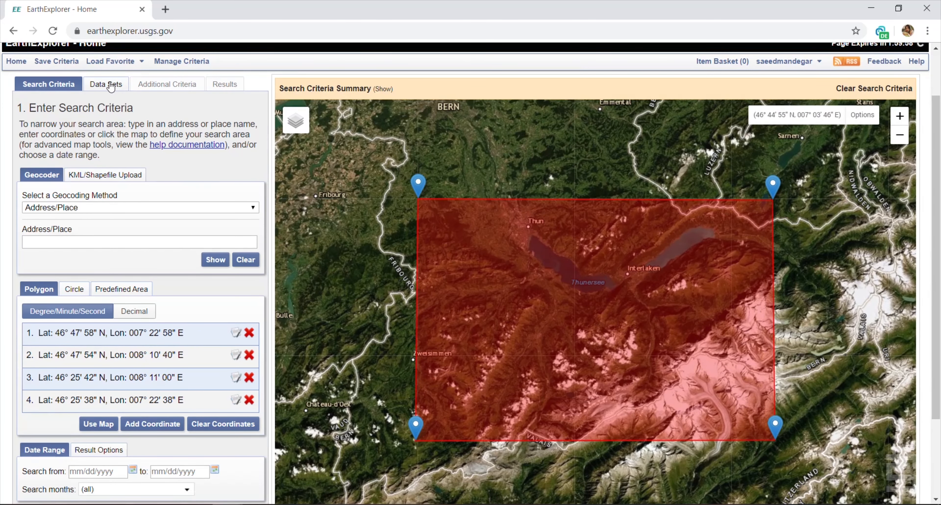
Select the SRTM 1 Arc-Second Global data set from Digital Elevation and run the search for the outlined area
{"action": "left_click", "coordinate": [111, 88]}
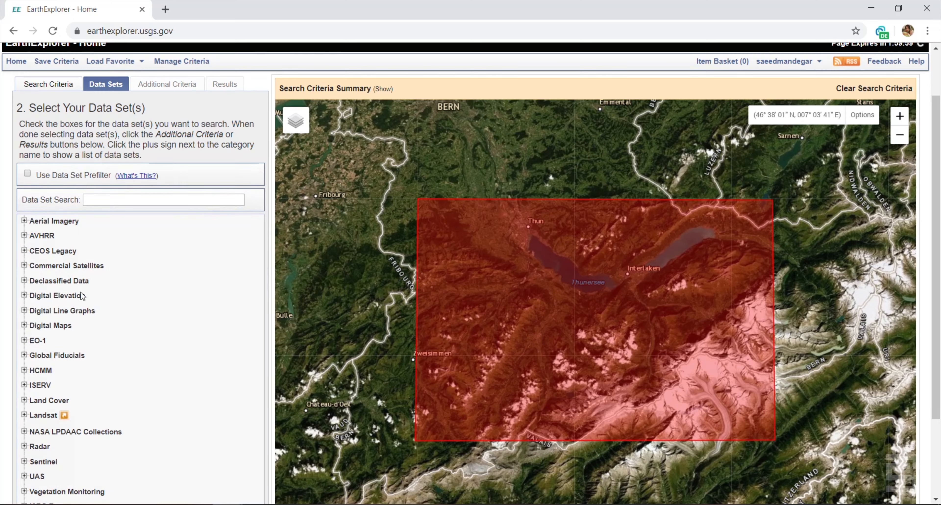
{"action": "left_click", "coordinate": [24, 295]}
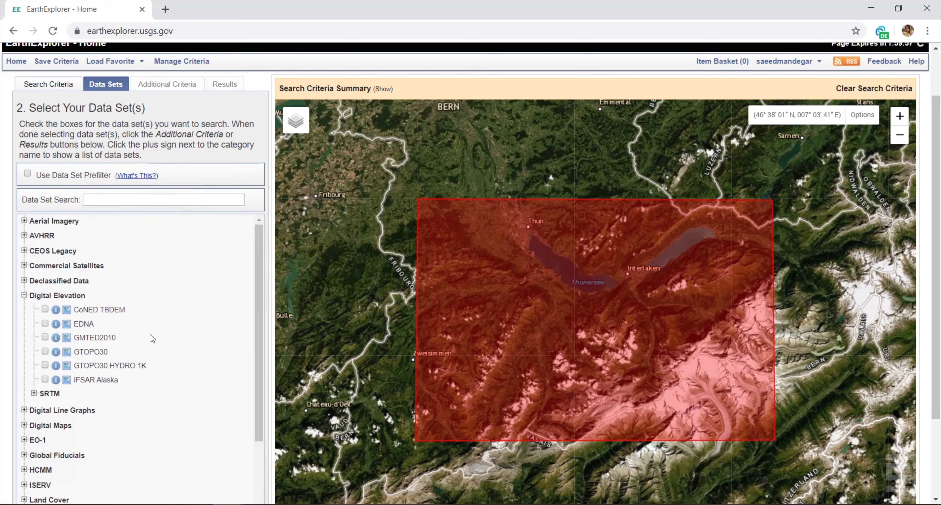
{"action": "scroll", "coordinate": [144, 338], "scroll_direction": "down", "scroll_amount": 2}
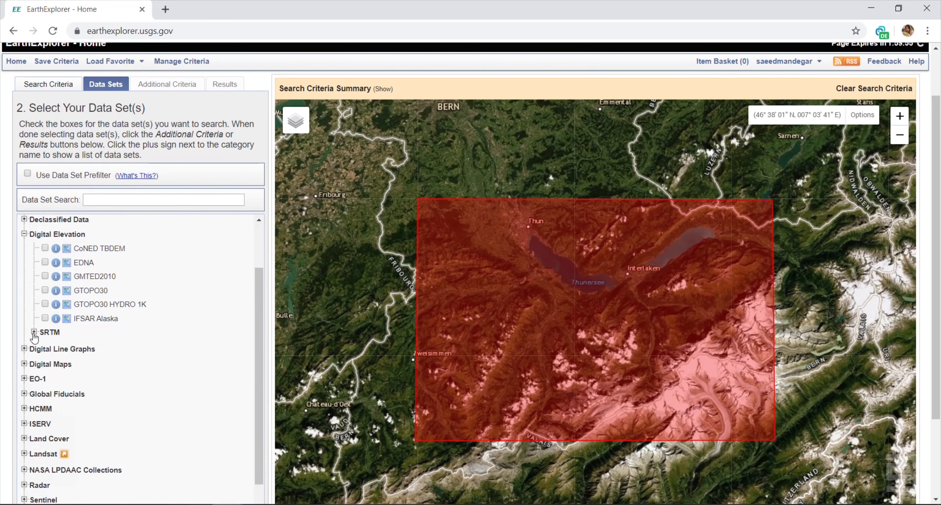
{"action": "left_click", "coordinate": [34, 333]}
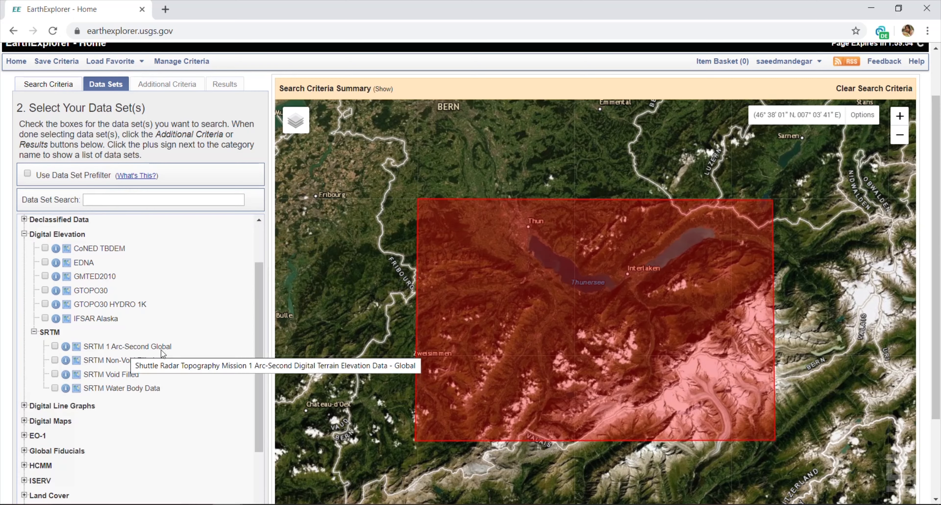
{"action": "left_click", "coordinate": [55, 347]}
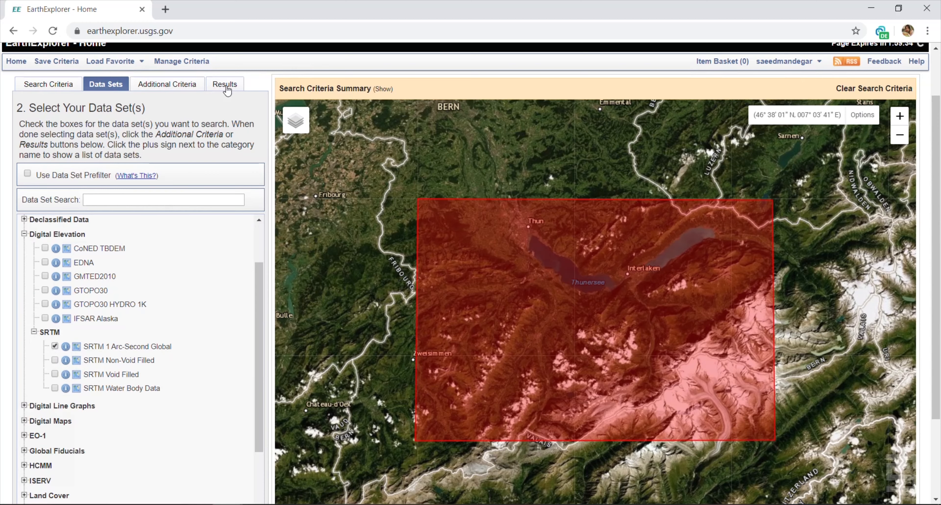
{"action": "left_click", "coordinate": [225, 84]}
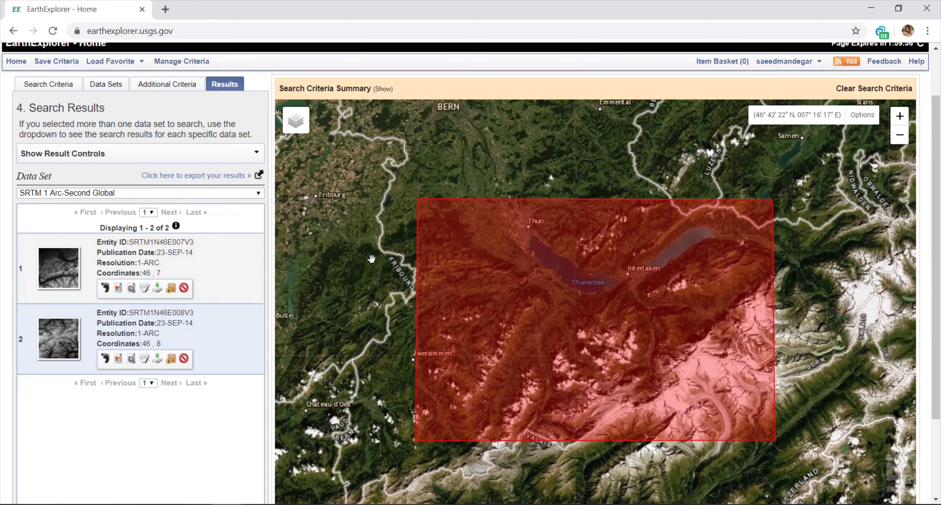
Show the footprints of the SRTM1N46E007V3 and SRTM1N46E008V3 tiles on the map to compare their coverage with the search area
{"action": "scroll", "coordinate": [373, 260], "scroll_direction": "down", "scroll_amount": 2}
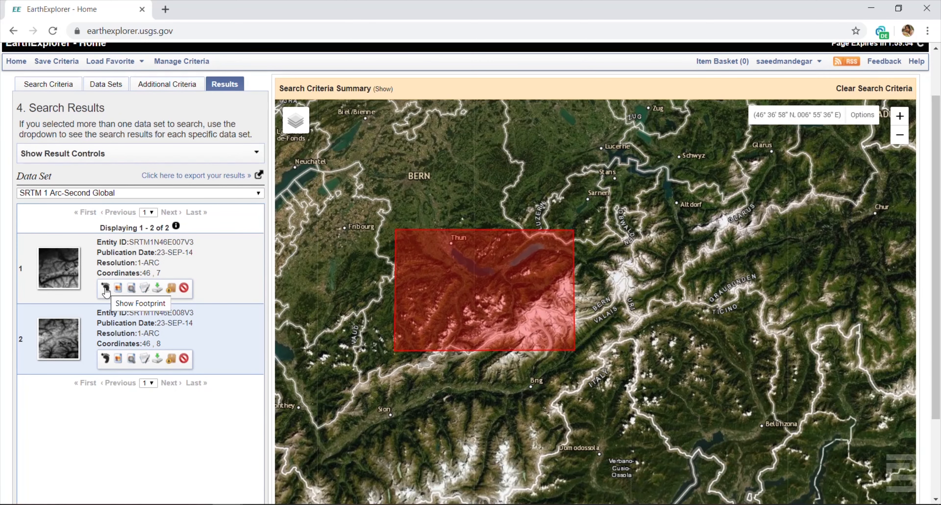
{"action": "left_click", "coordinate": [106, 289]}
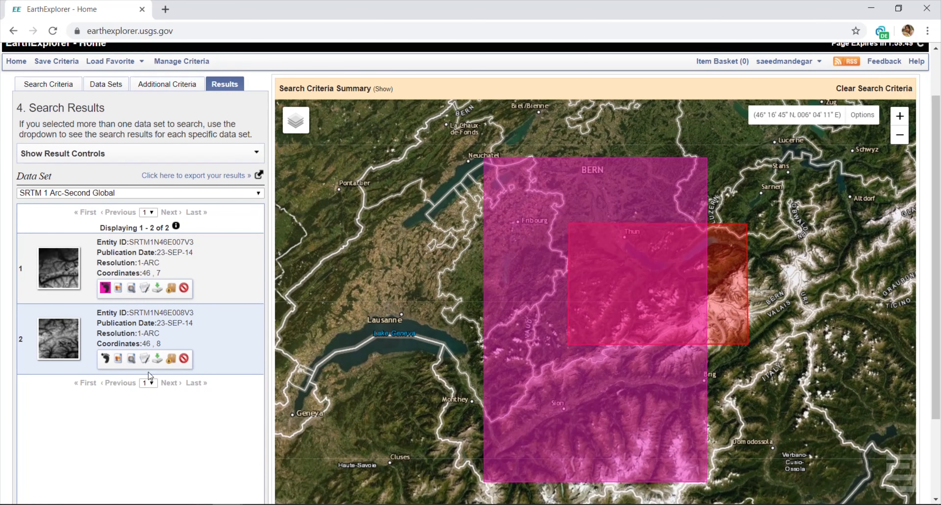
{"action": "left_click", "coordinate": [105, 359]}
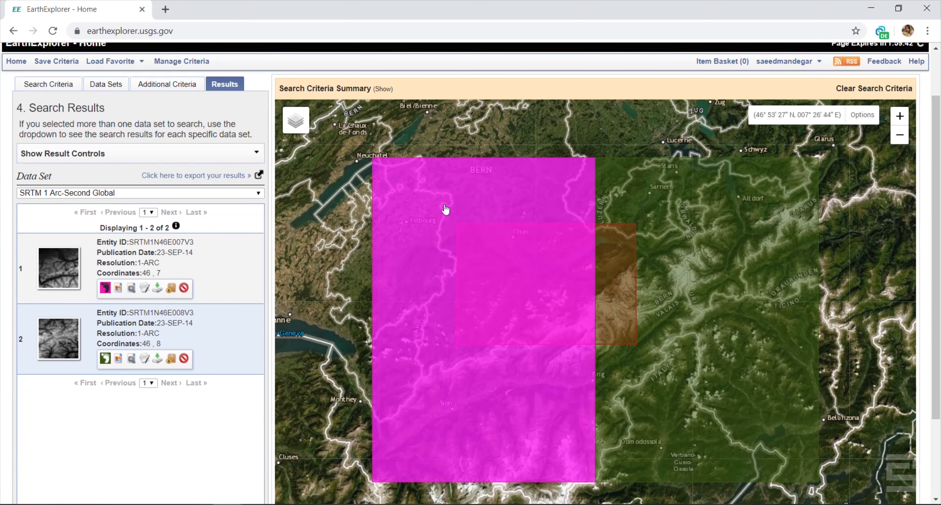
Download the GeoTIFF 1 Arc-second version of both the SRTM1N46E007V3 and SRTM1N46E008V3 elevation tiles
{"action": "left_click", "coordinate": [157, 288]}
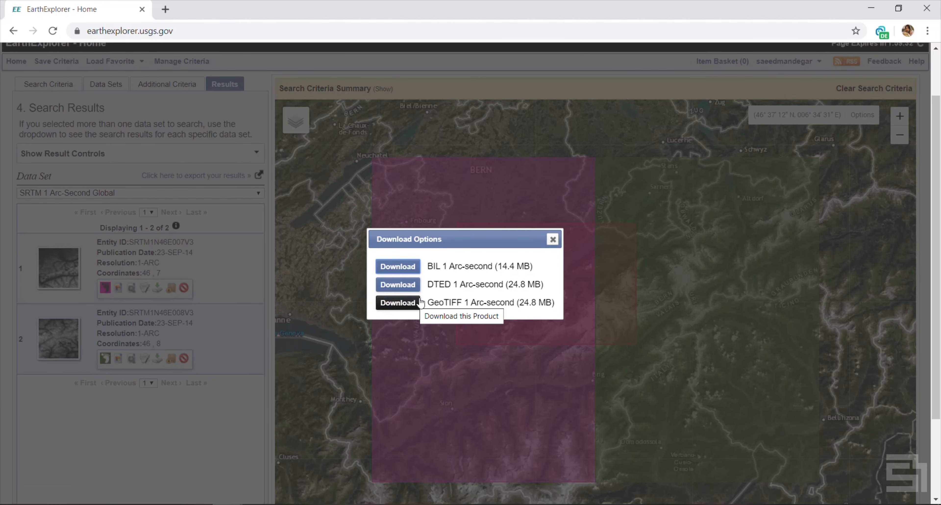
{"action": "left_click", "coordinate": [405, 310]}
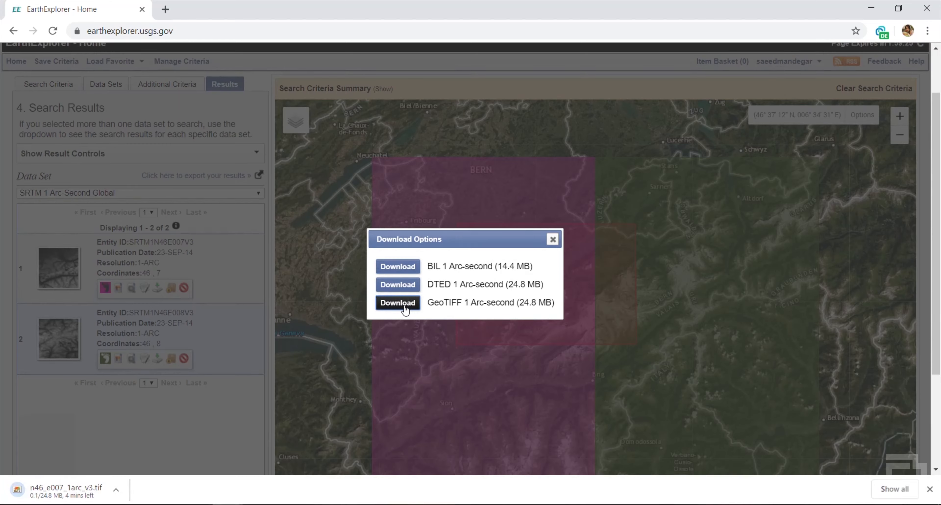
{"action": "left_click", "coordinate": [551, 240]}
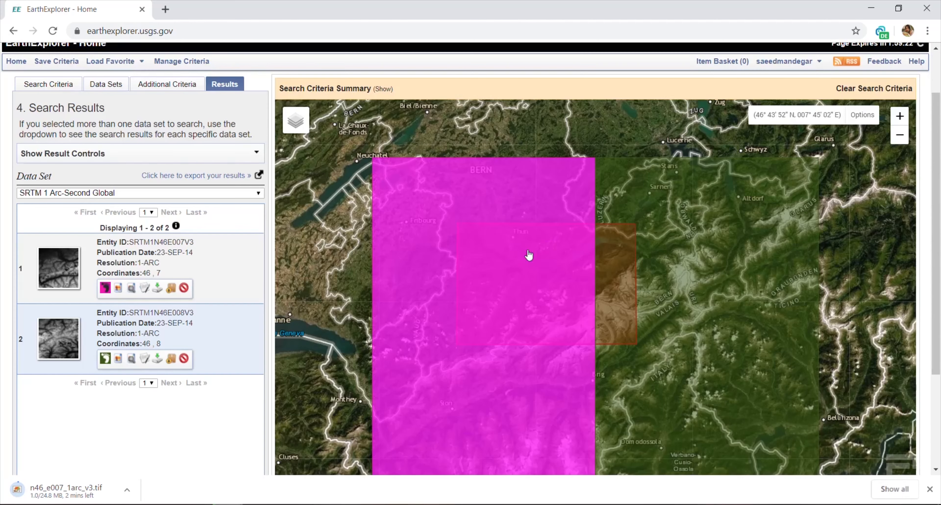
{"action": "left_click", "coordinate": [158, 359]}
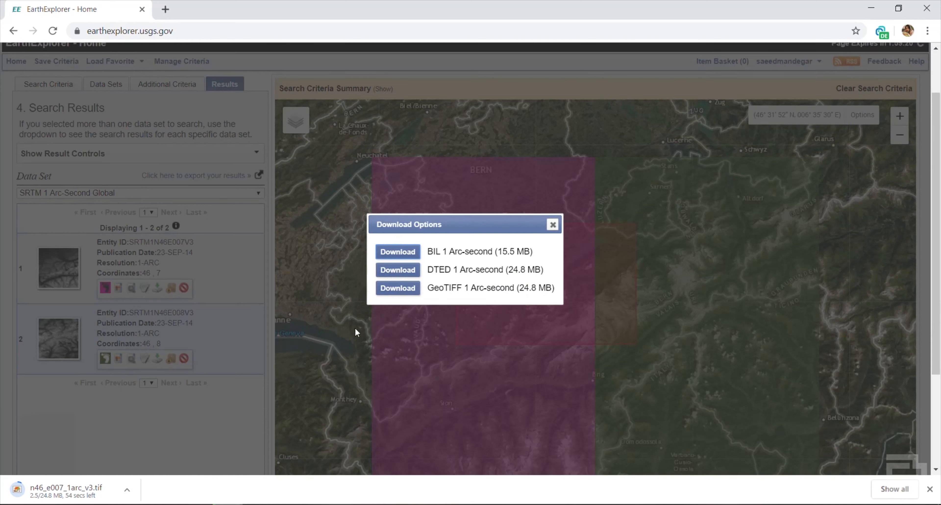
{"action": "left_click", "coordinate": [414, 291]}
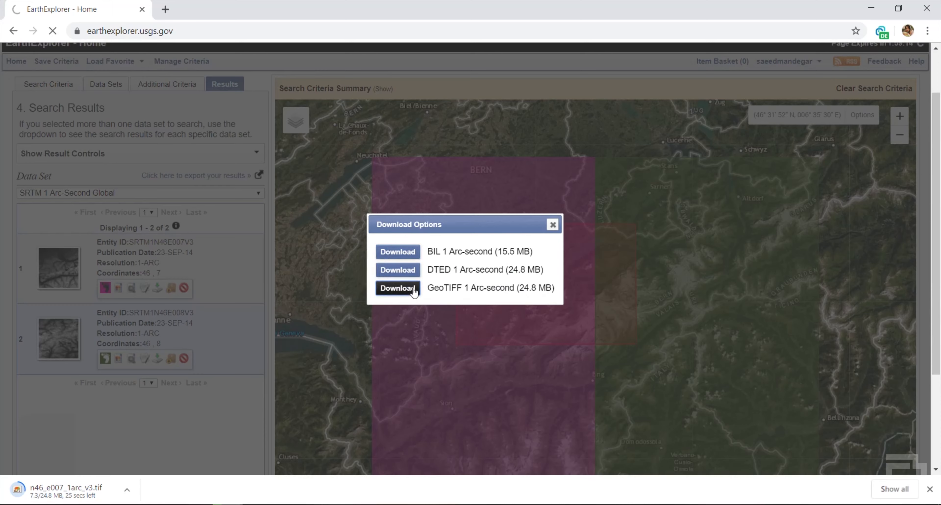
{"action": "left_click", "coordinate": [552, 226]}
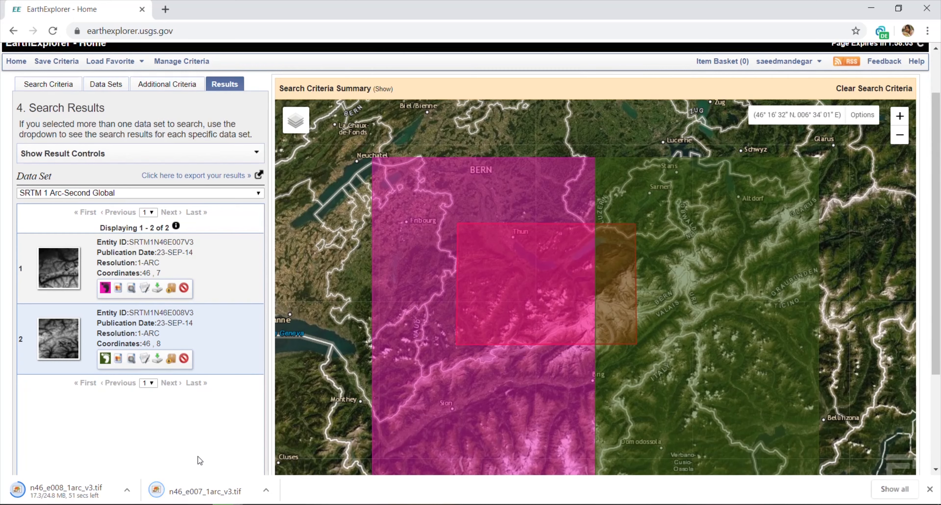
Open the downloaded n46_e007_1arc_v3.tif in Windows Photo Viewer and examine the heightmap up close
{"action": "left_click", "coordinate": [195, 494]}
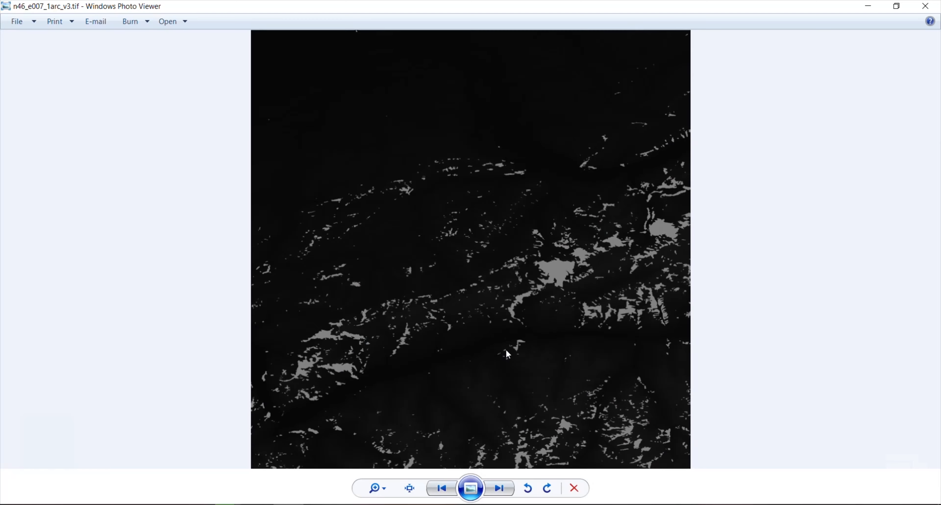
{"action": "left_click", "coordinate": [378, 489]}
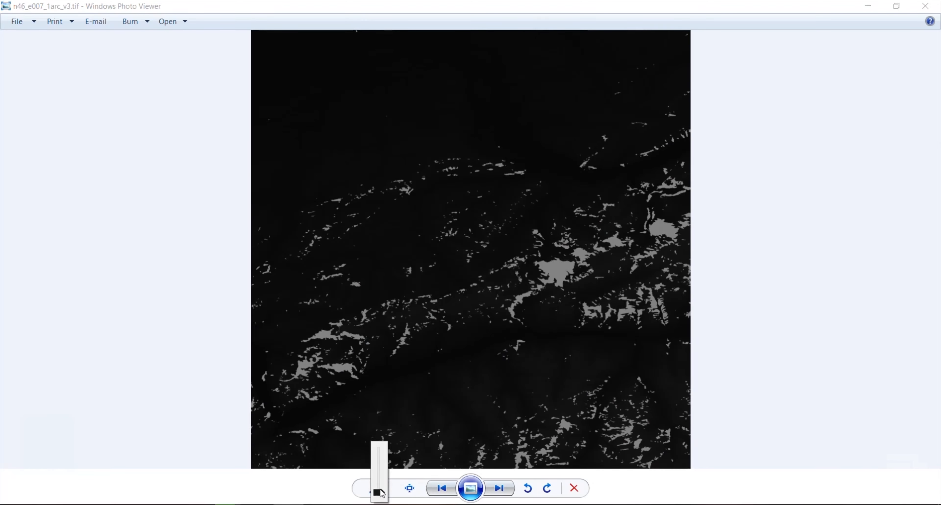
{"action": "left_click_drag", "start_coordinate": [378, 491], "coordinate": [378, 466]}
{"action": "scroll", "coordinate": [475, 257], "scroll_direction": "down", "scroll_amount": 6}
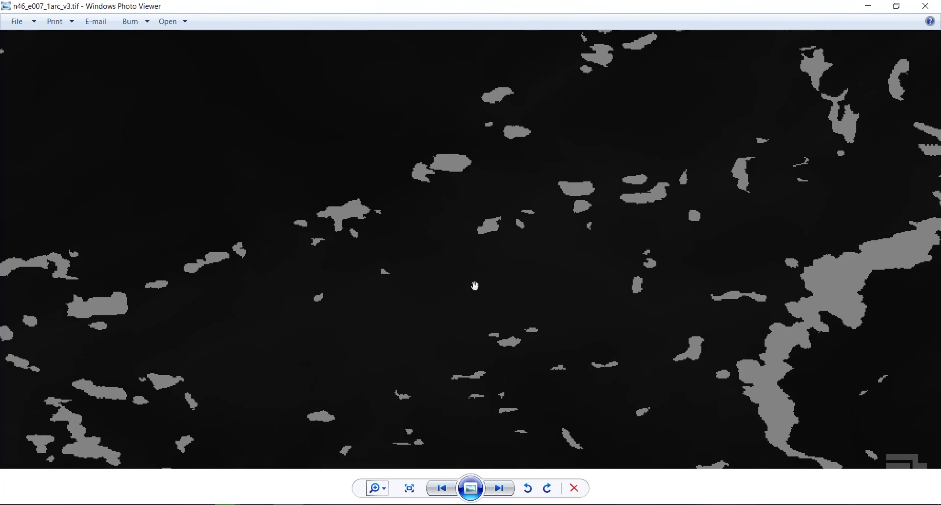